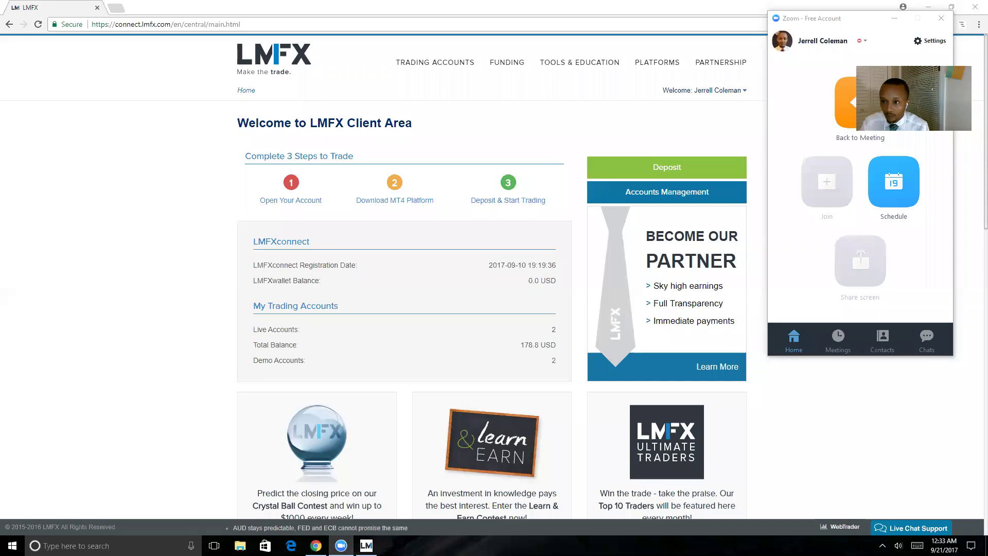
Minimize the Zoom window to reveal the LMFX Client Area welcome page.
left_click(894, 18)
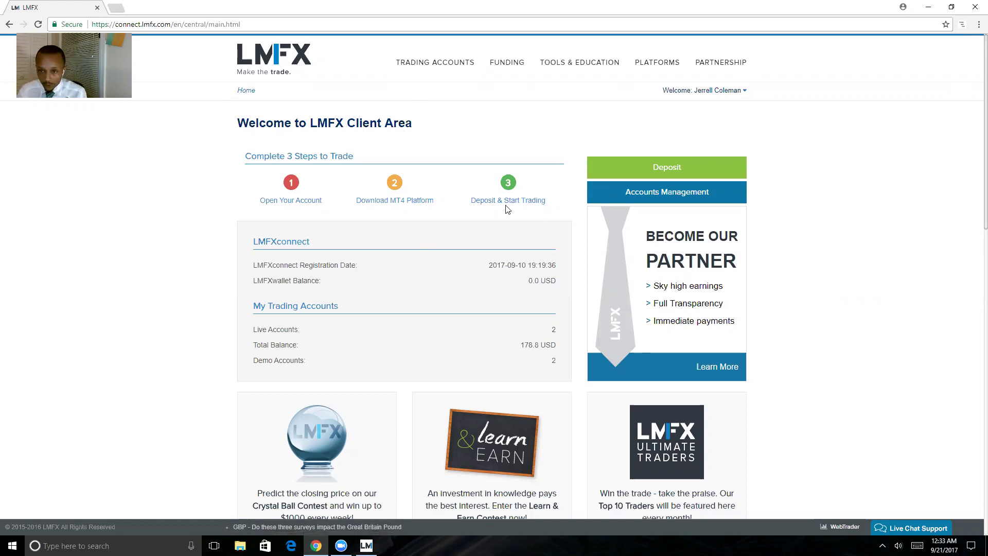
Show the MT4 download options under PLATFORMS, then switch to the MetaTrader 4 terminal.
left_click(665, 68)
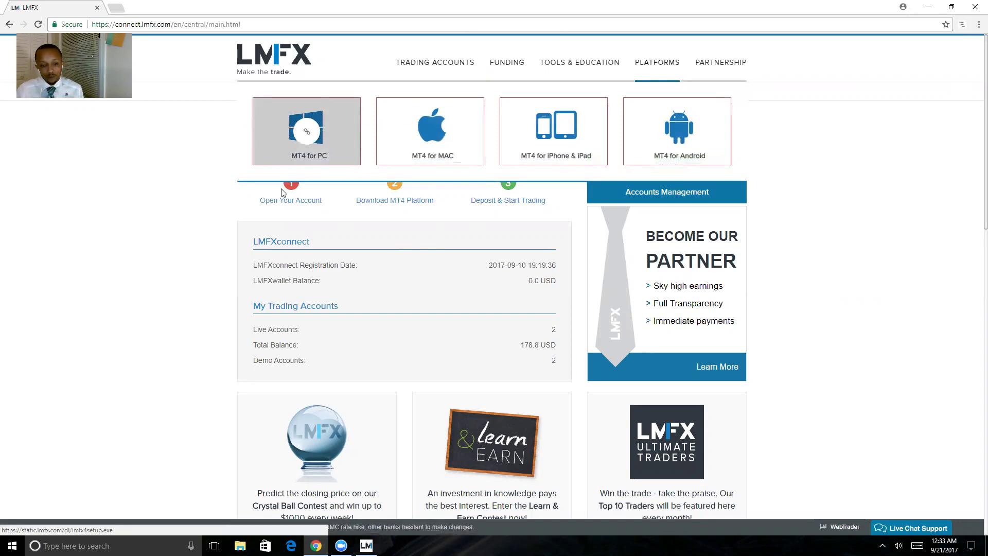
mouse_move(366, 545)
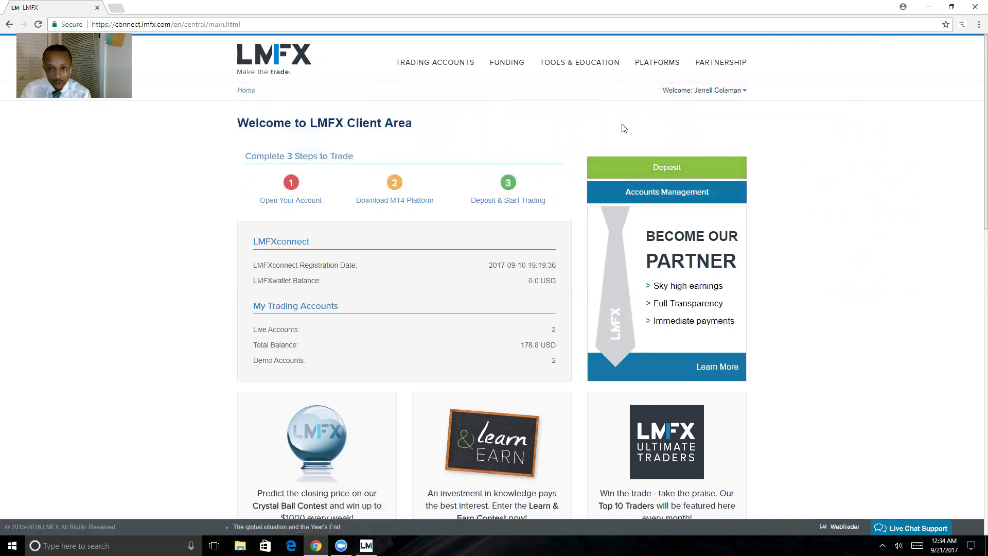
key("alt+Tab")
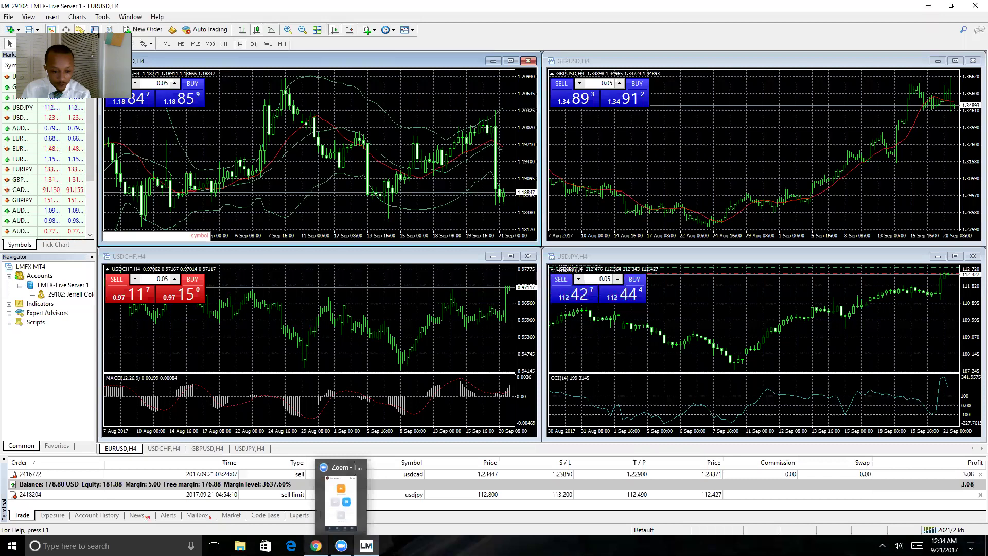
Return to the Client Area, review the Demo Accounts list, and open the Open Demo Account form.
mouse_move(316, 545)
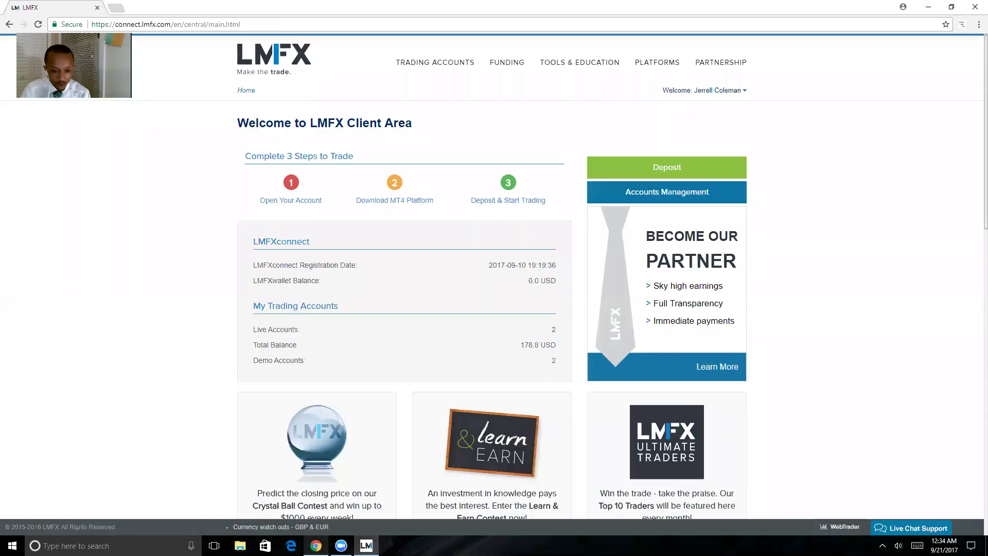
left_click(321, 495)
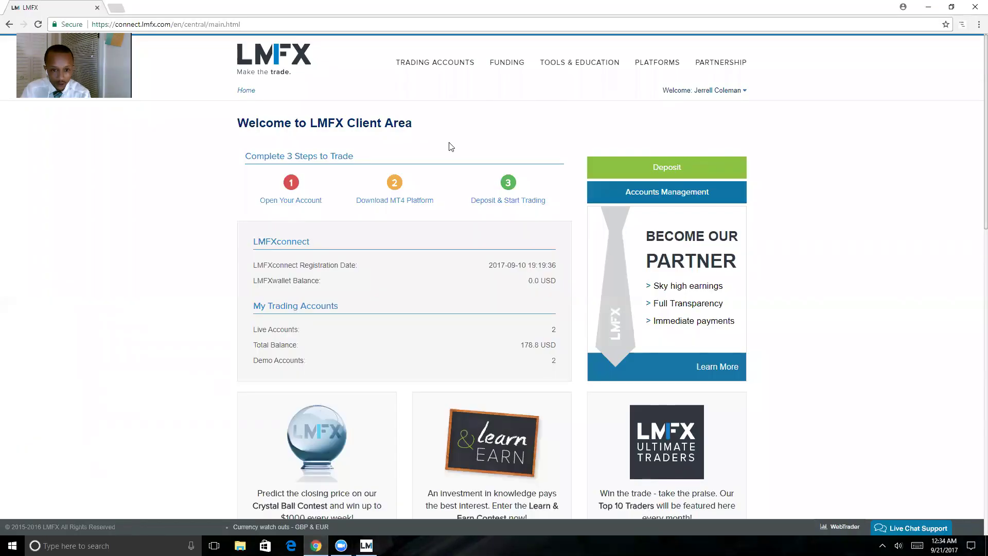
mouse_move(425, 62)
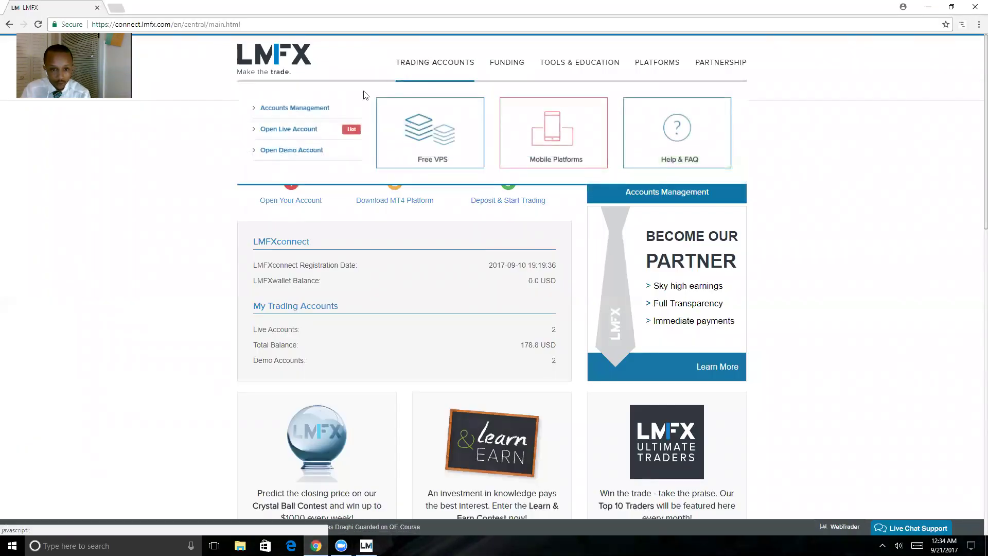
left_click(314, 109)
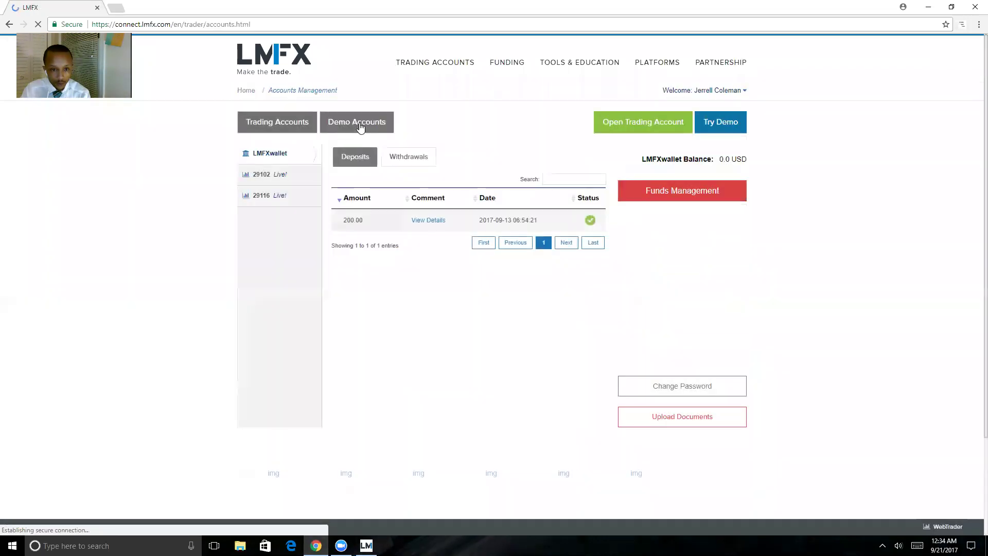
left_click(360, 123)
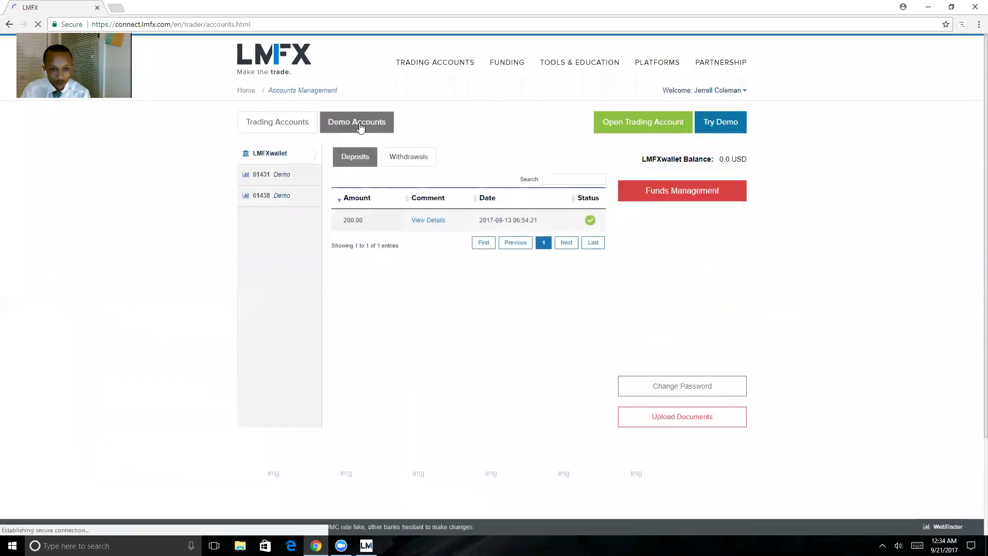
left_click(419, 71)
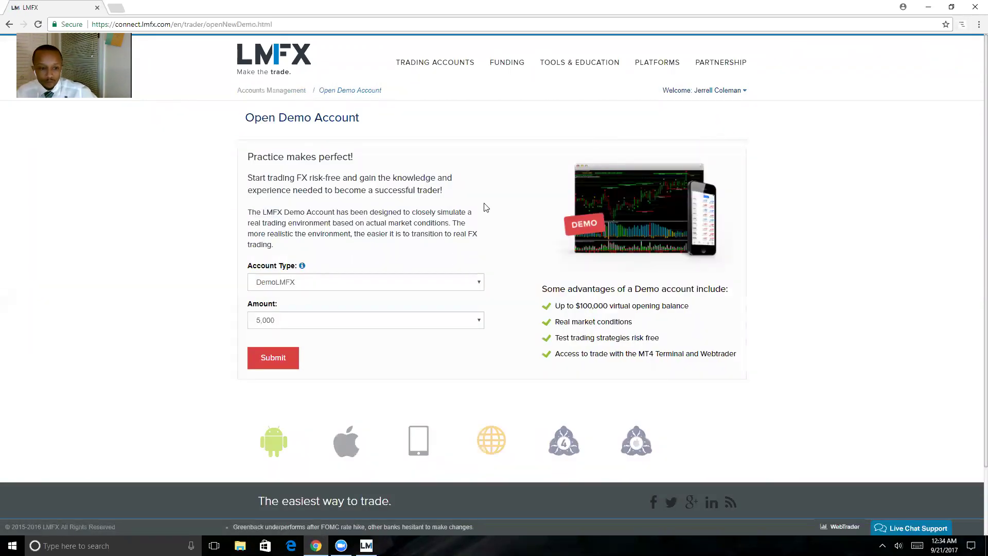
Submit a demo account request with amount 5,000 and account type DemoLMFX.
left_click(477, 322)
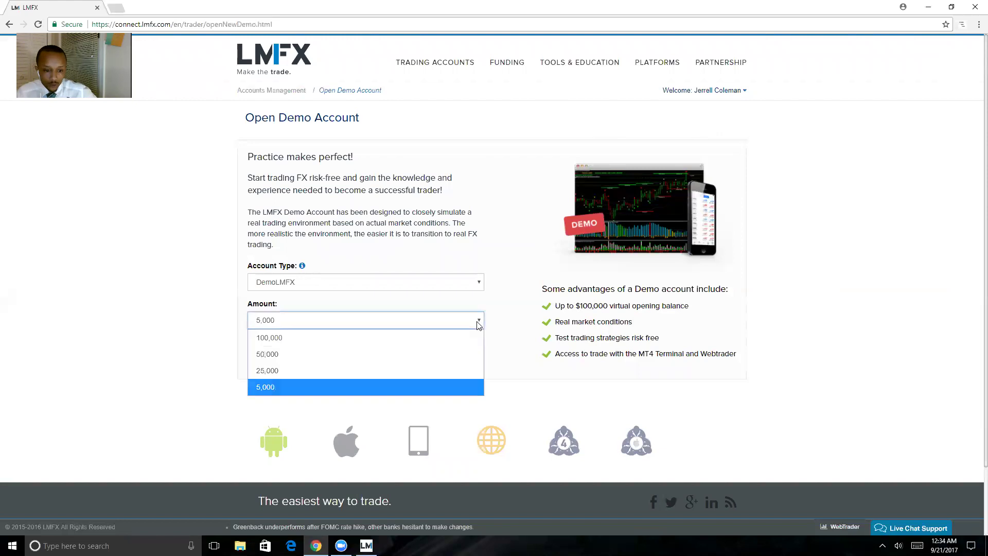
left_click(431, 386)
left_click(480, 283)
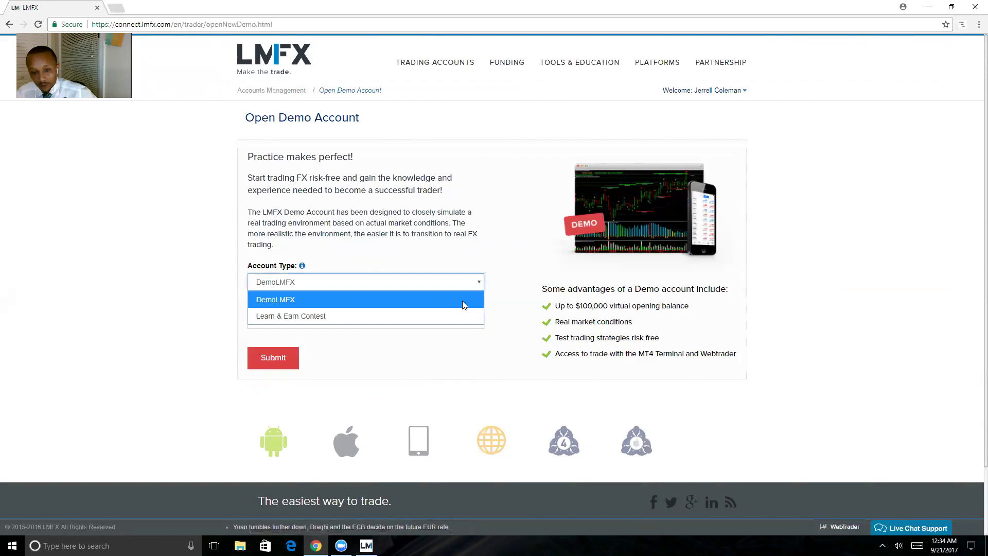
left_click(462, 301)
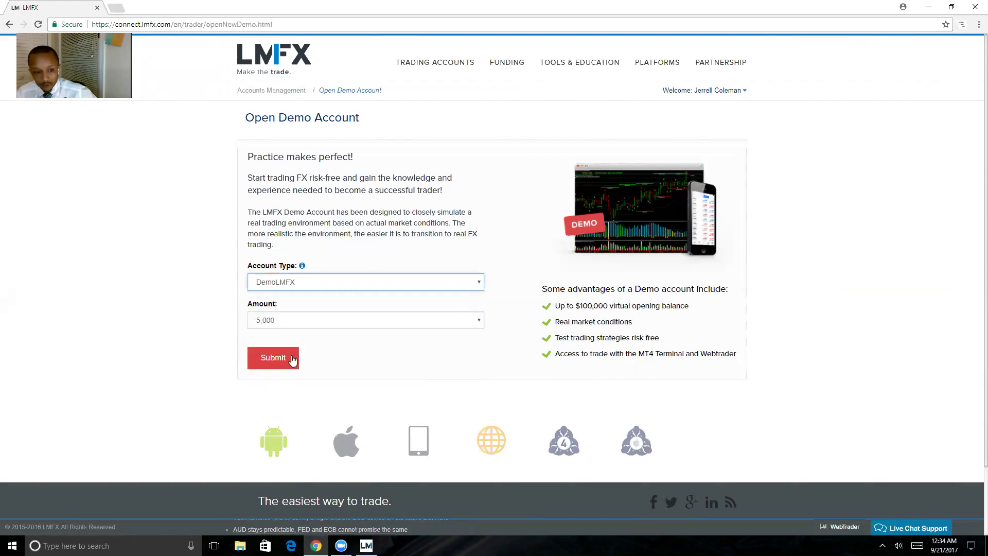
left_click(273, 358)
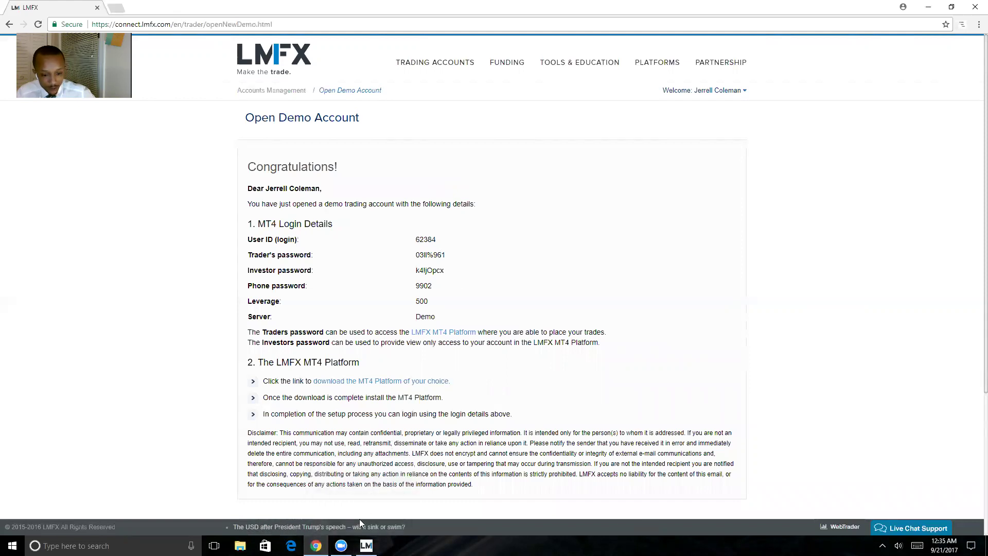
Bring MetaTrader 4 to the front after briefly revisiting the demo account details page.
left_click(366, 545)
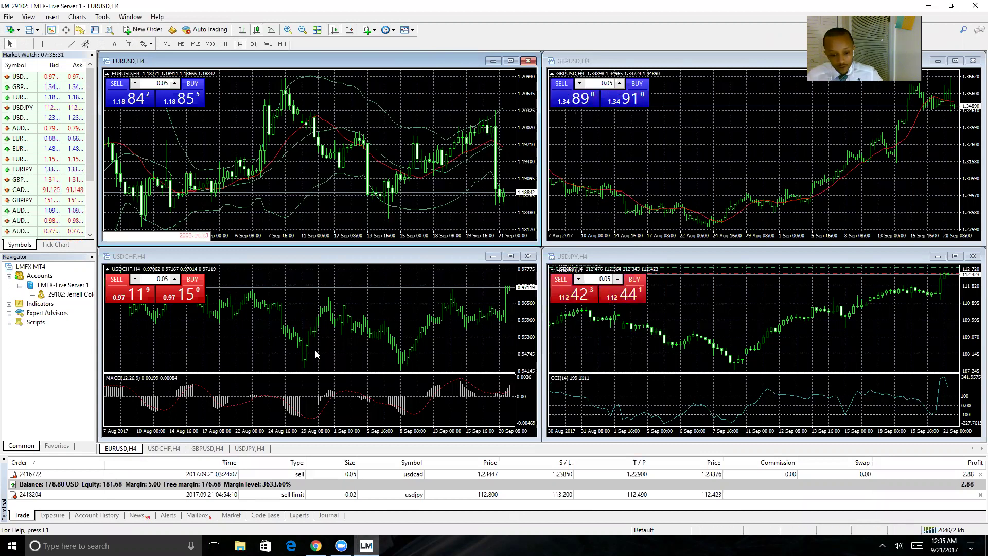
mouse_move(316, 545)
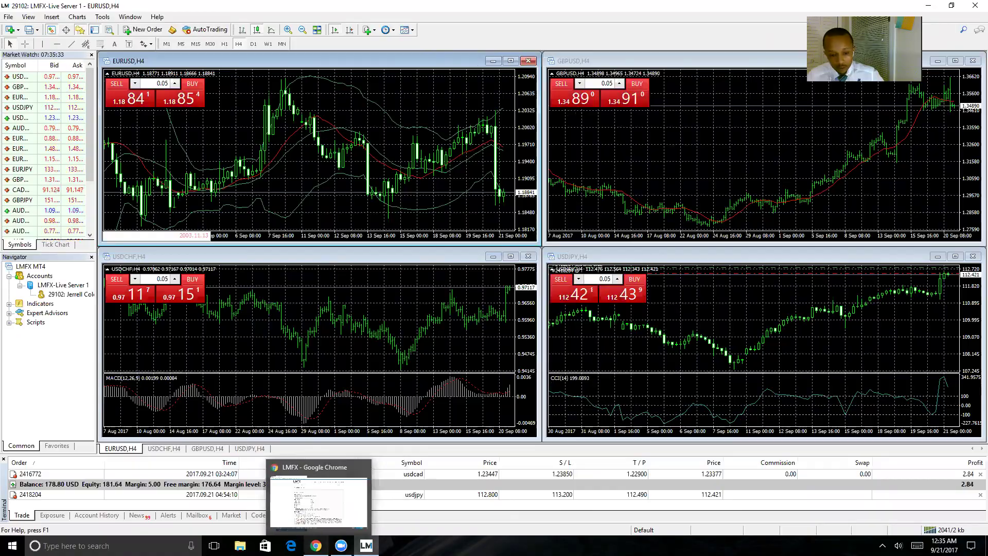
left_click(344, 487)
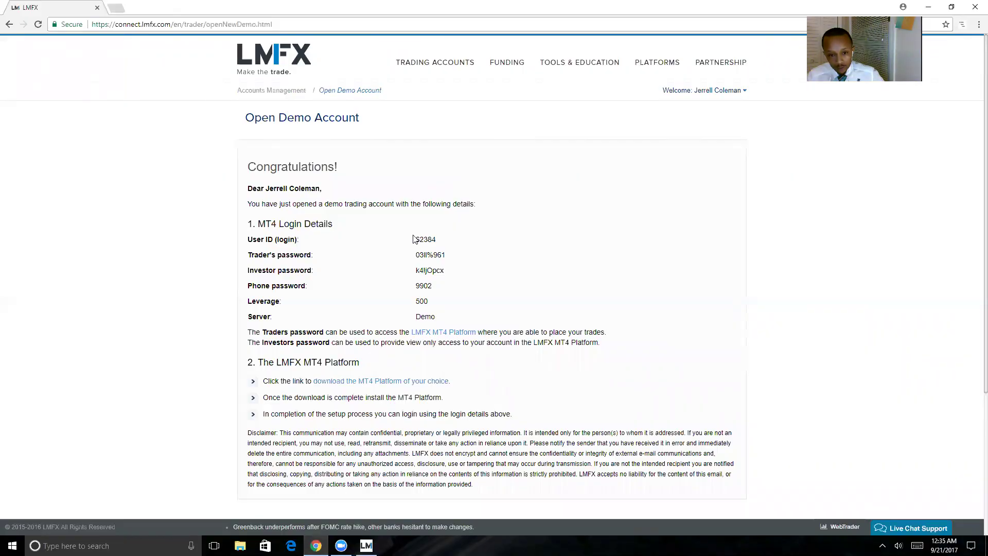
left_click(366, 546)
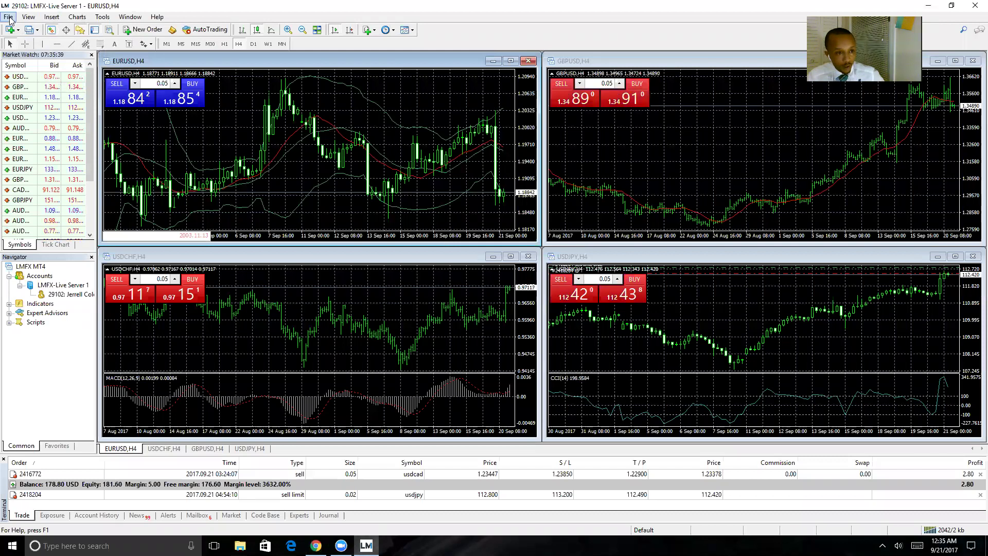
Start File > Open an Account and select LMFX-Demo Server as the trading server.
left_click(9, 17)
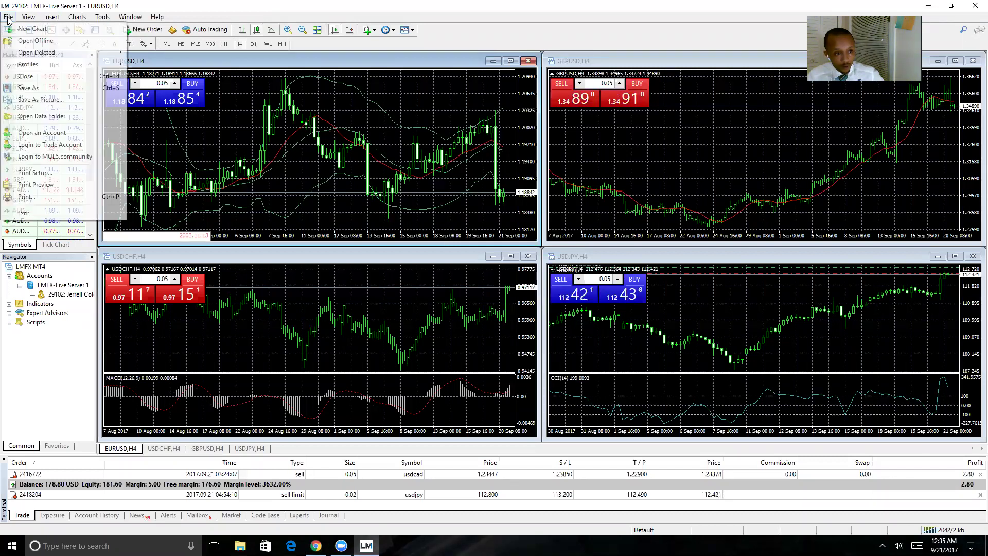
left_click(42, 133)
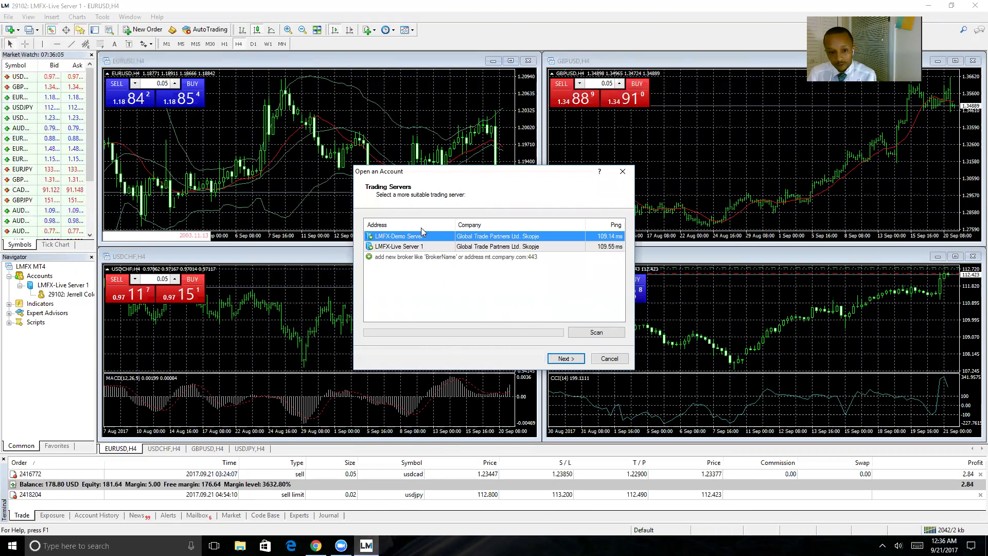
left_click(429, 247)
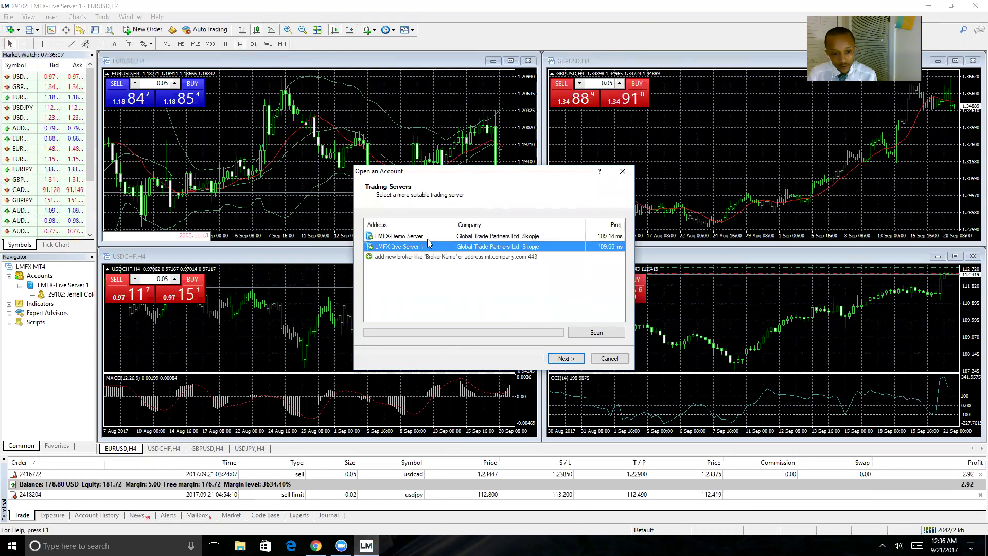
left_click(426, 237)
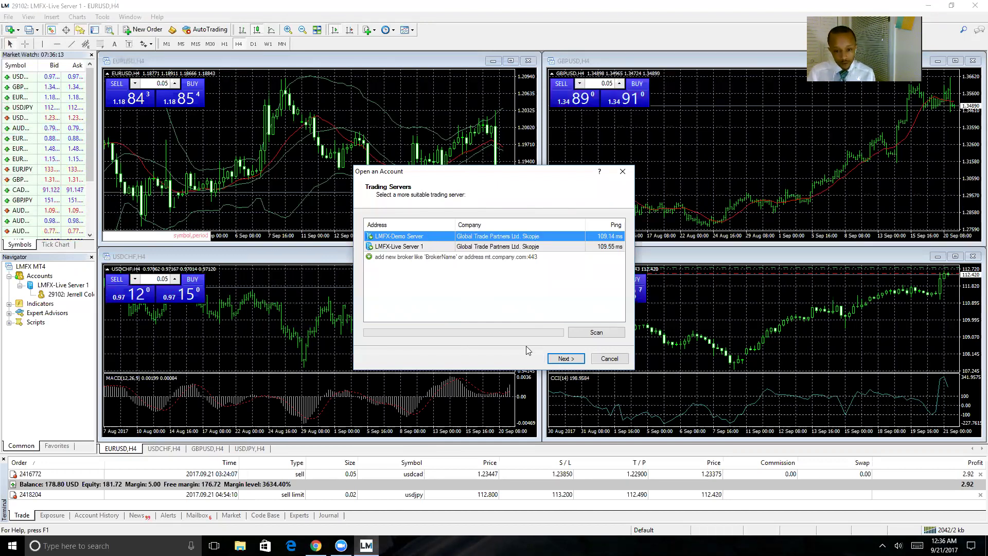
Log in as an existing account using the demo login and password copied from the browser.
left_click(566, 359)
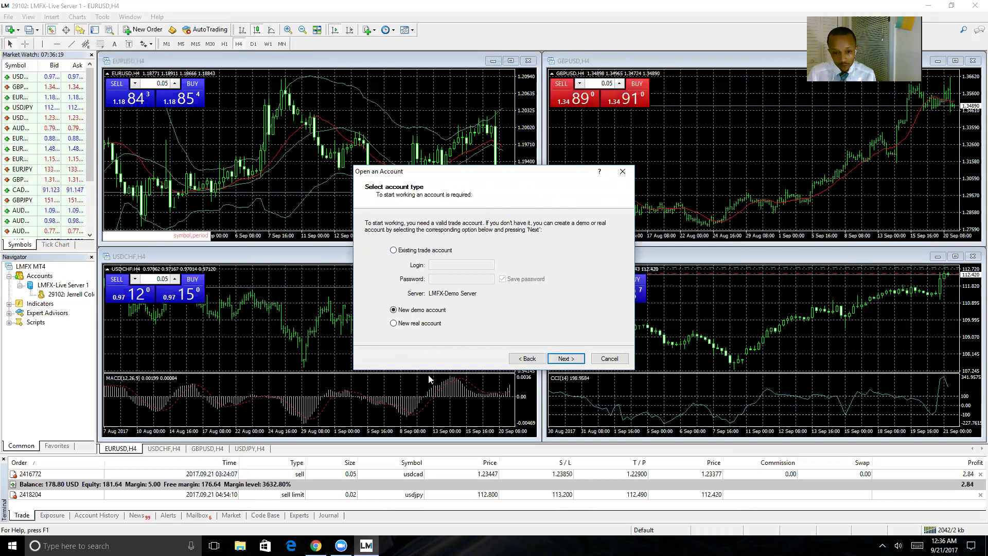
left_click(395, 250)
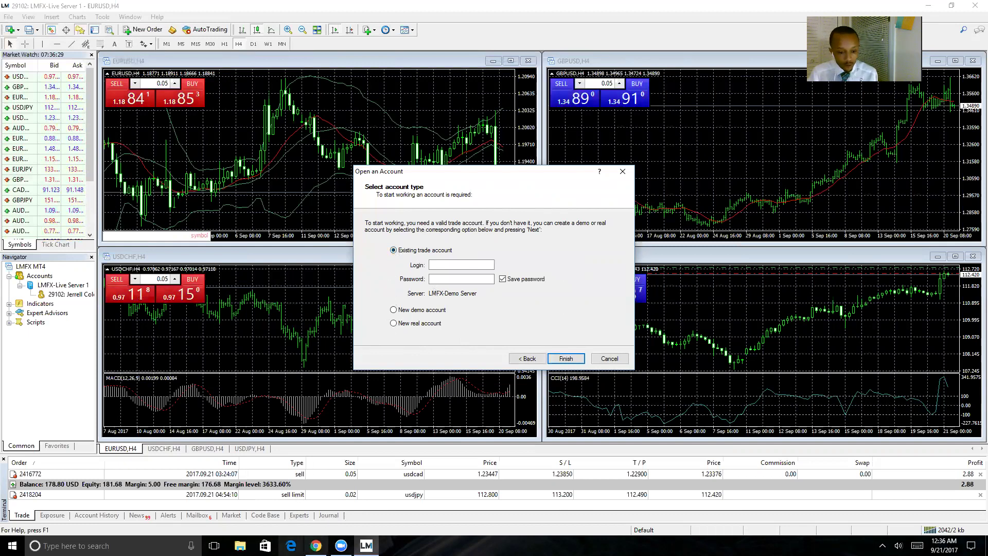
key("alt+Tab")
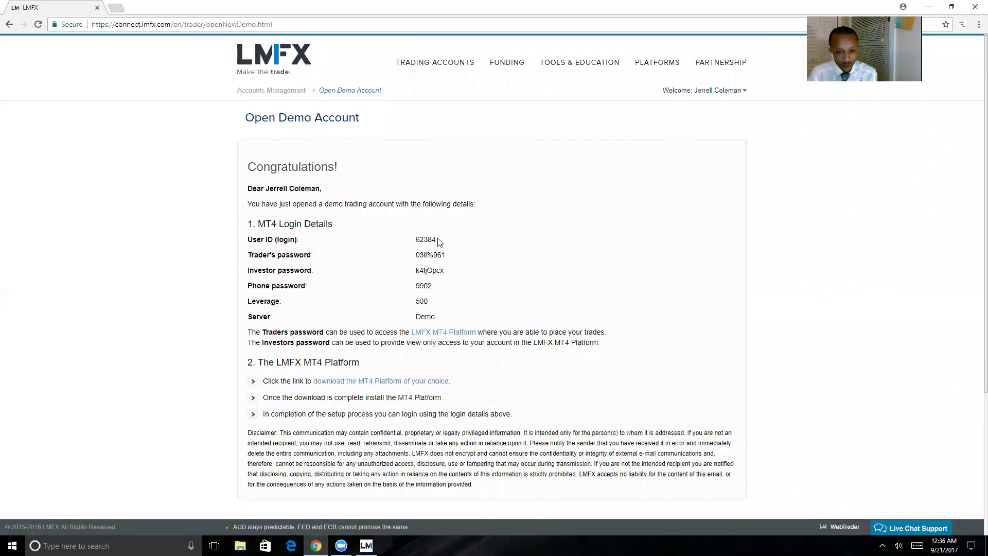
left_click_drag(436, 238, 414, 246)
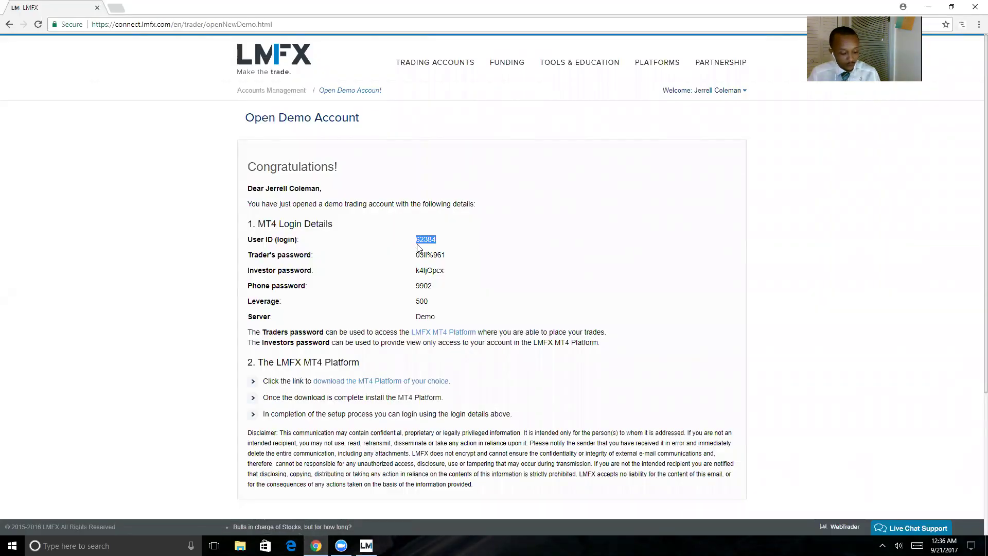
left_click(373, 541)
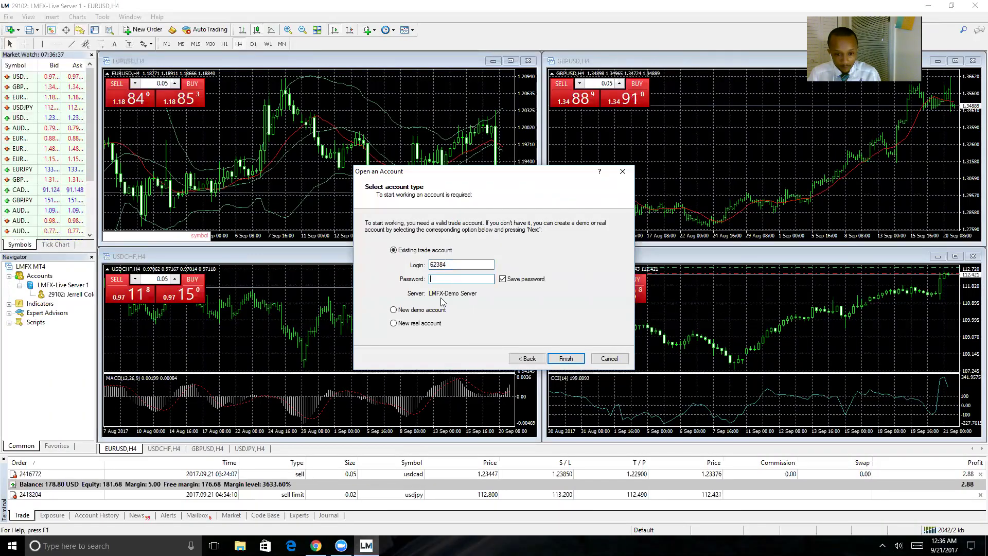
left_click(316, 546)
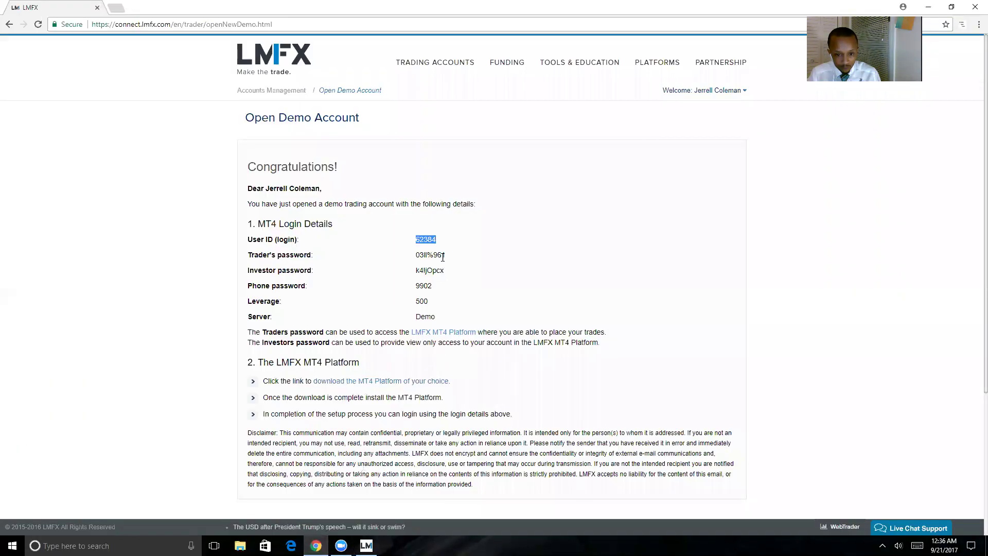
left_click_drag(446, 254, 417, 255)
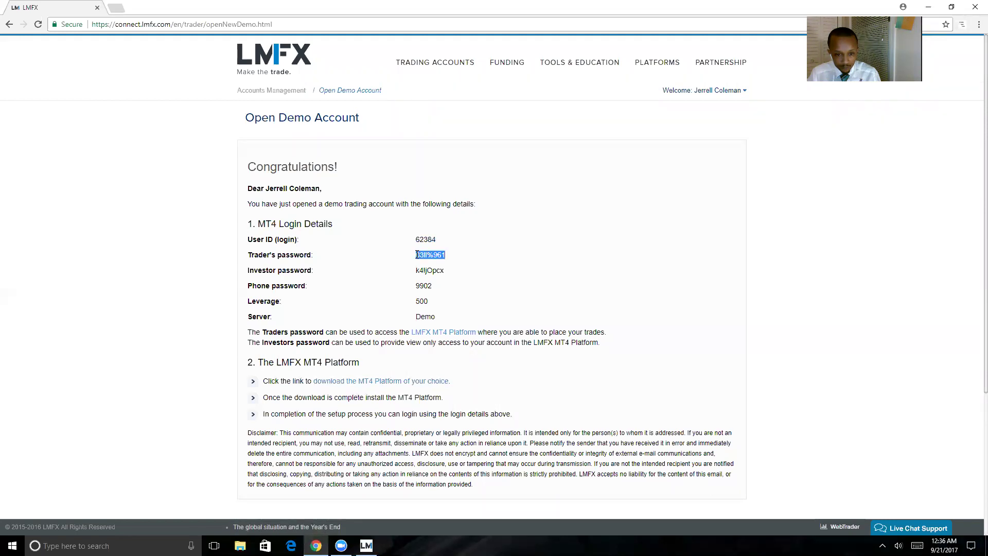
key("alt+Tab")
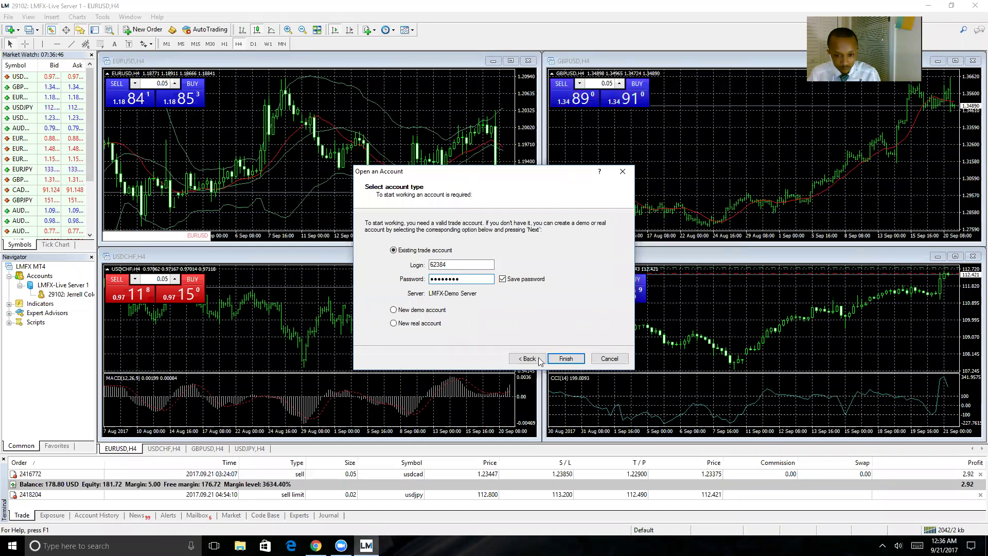
left_click(568, 362)
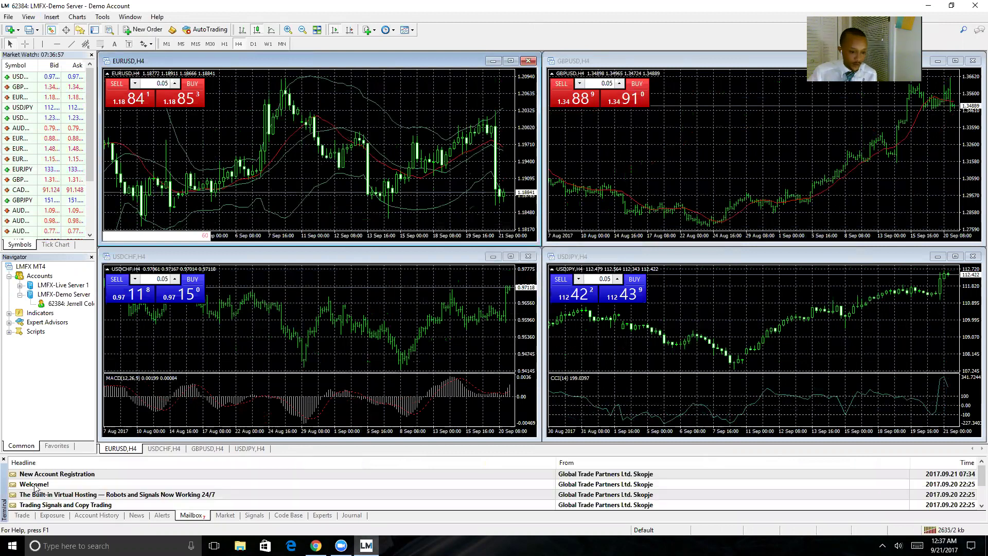
Show the Trade tab to see the demo account's 5,000.00 USD balance.
left_click(22, 516)
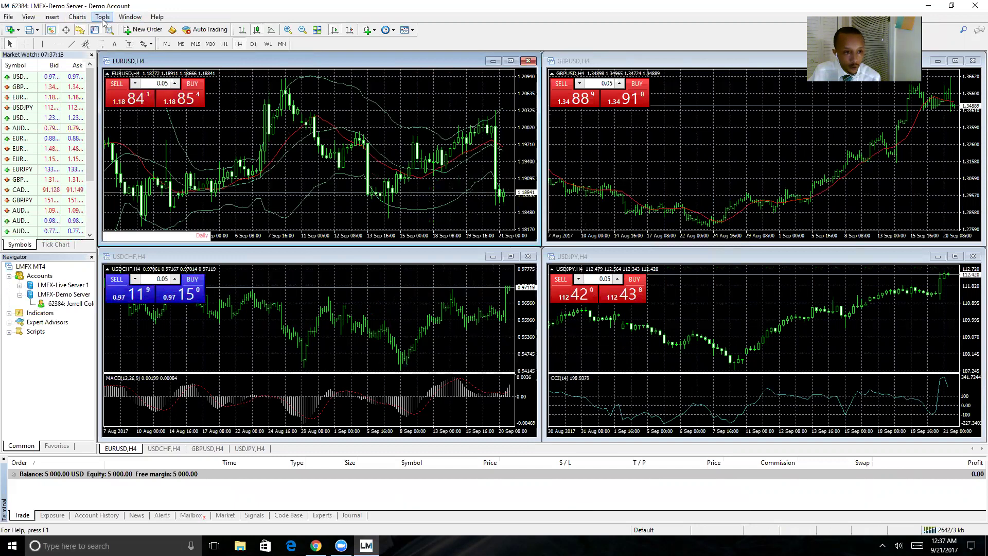
left_click(9, 17)
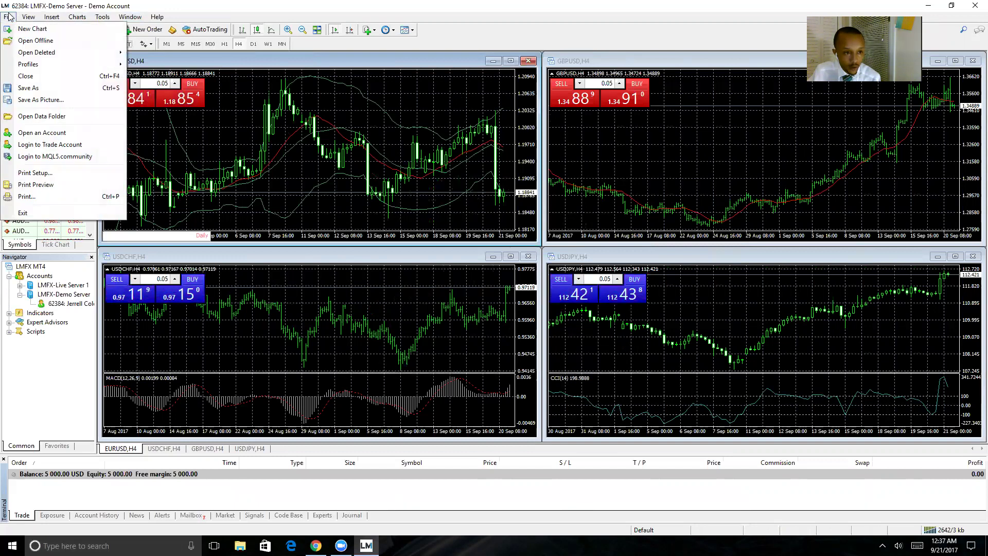
left_click(9, 17)
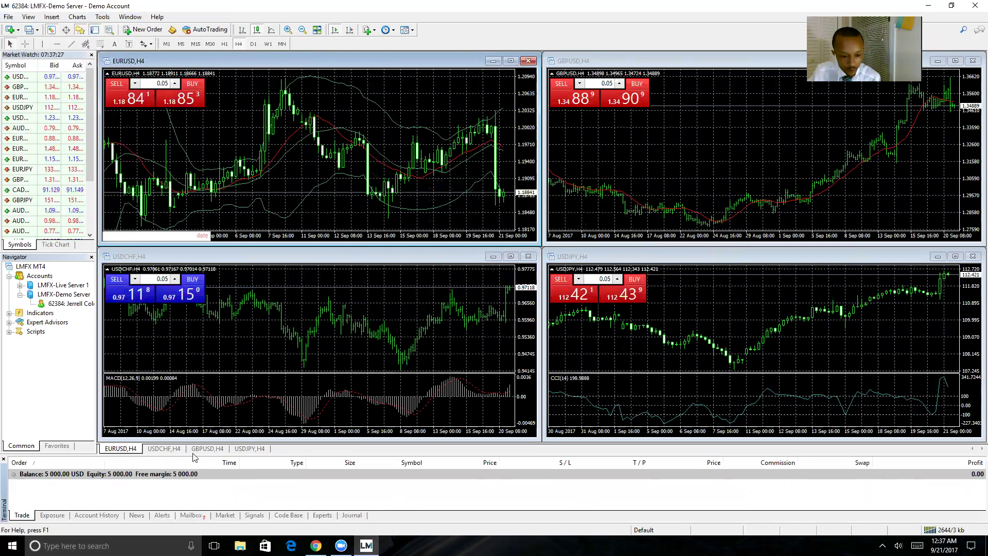
left_click(164, 449)
left_click(208, 448)
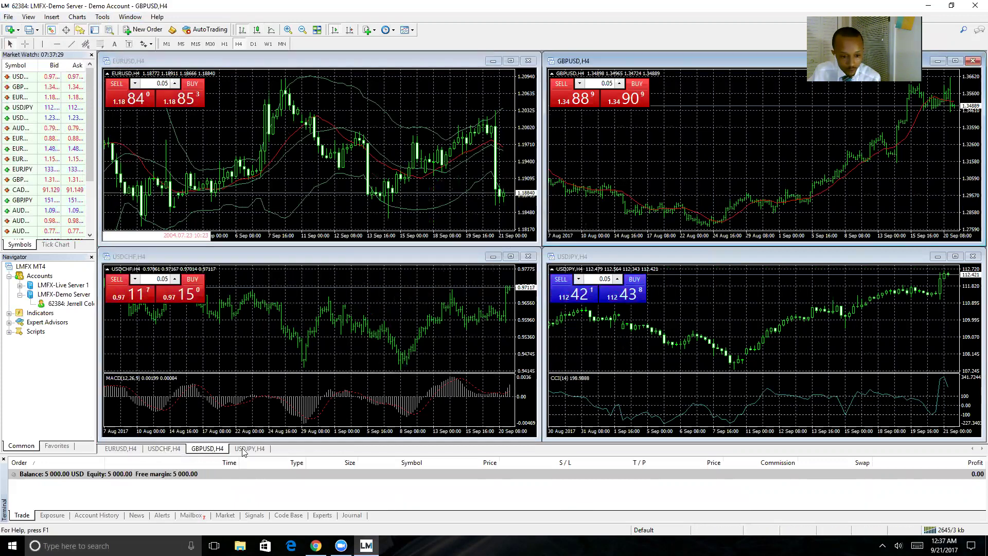
left_click(244, 449)
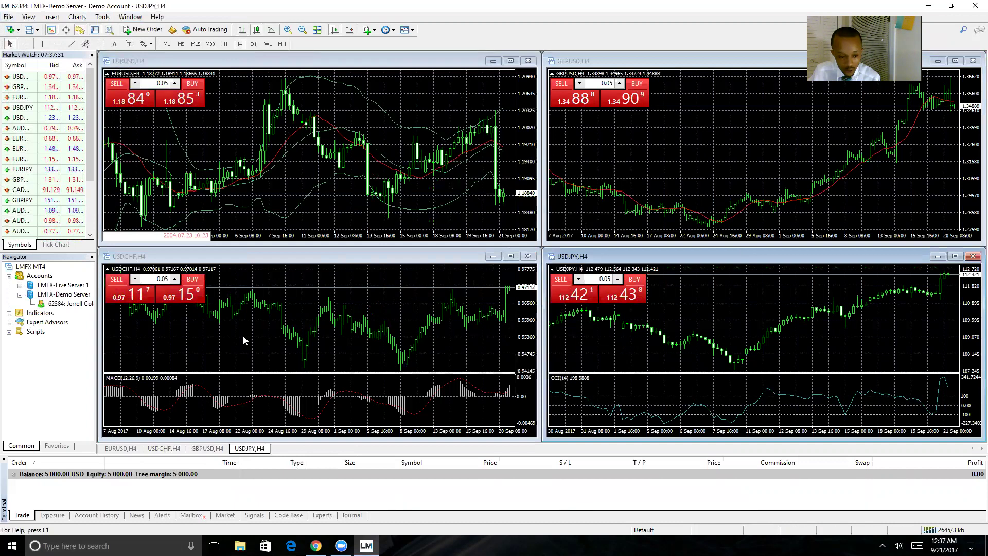
left_click(208, 449)
left_click(154, 450)
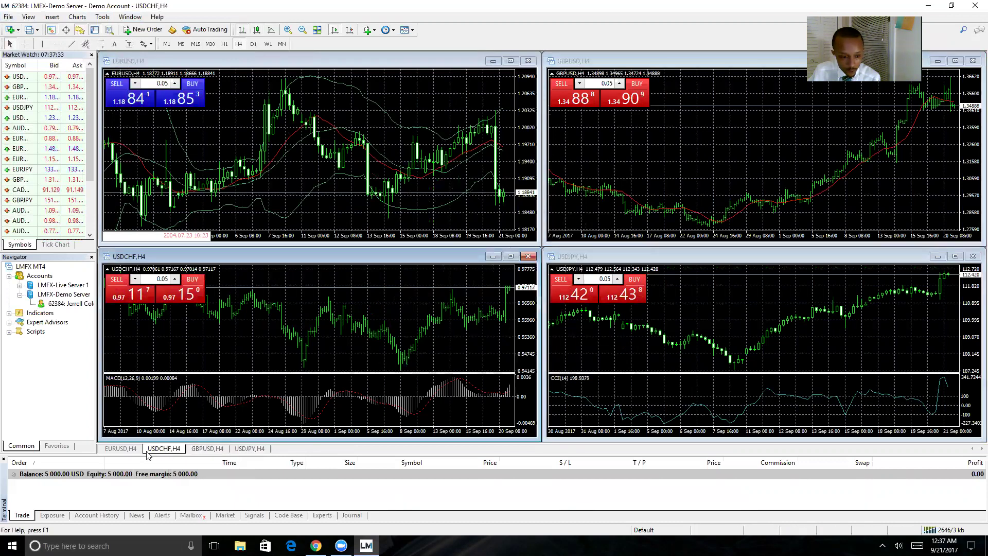
left_click(121, 449)
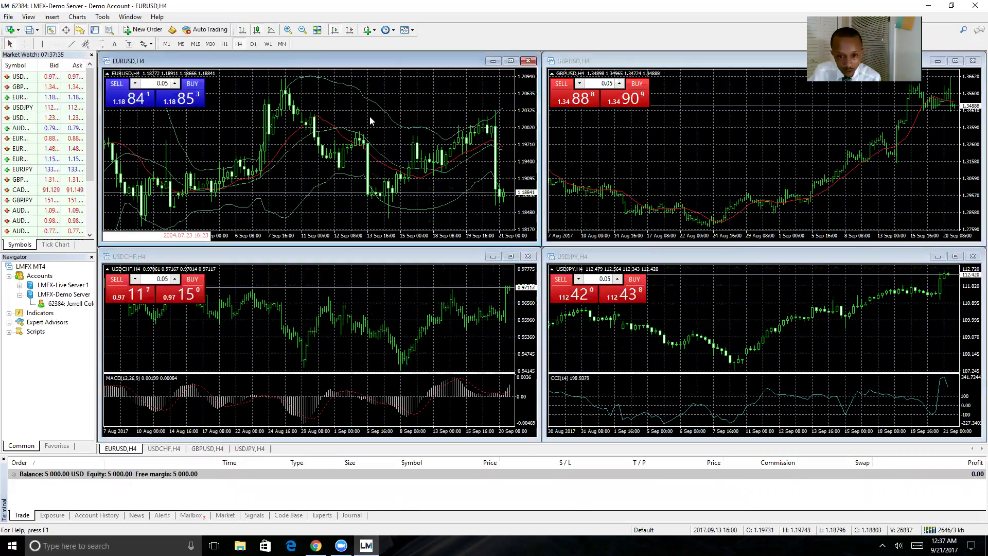
scroll(364, 119, "up", 5)
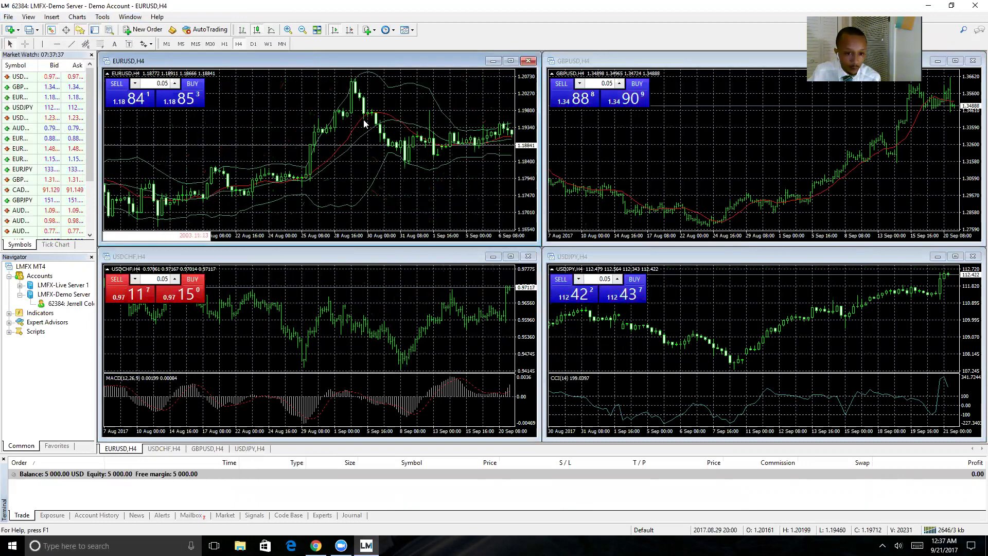
scroll(363, 120, "down", 5)
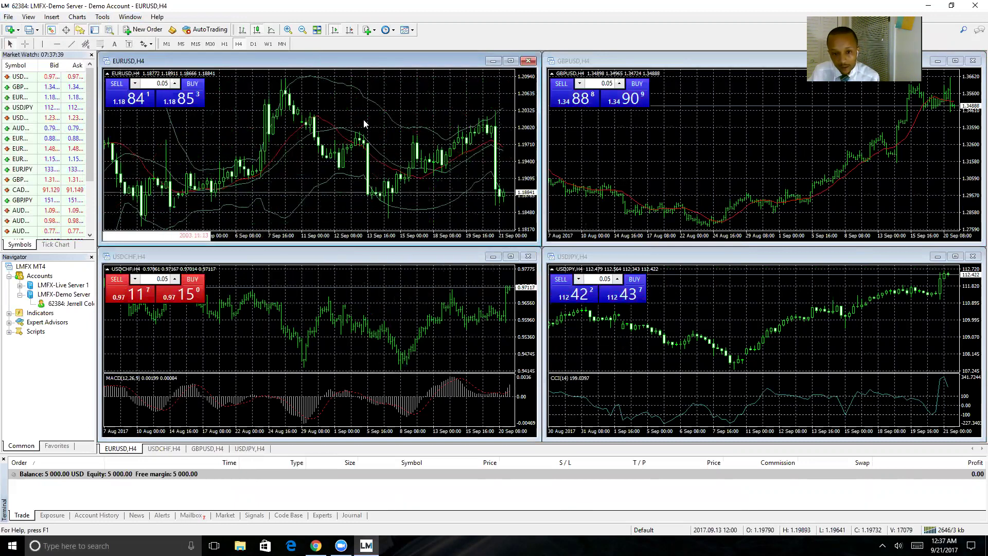
scroll(363, 120, "up", 2)
scroll(363, 120, "down", 2)
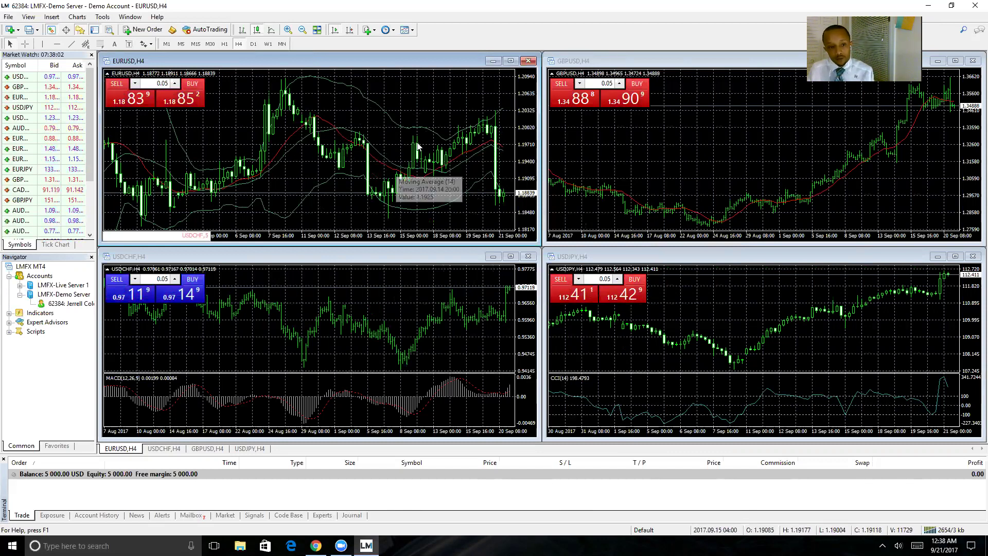
Make the USDCHF chart active and switch it to candlesticks via the Charts menu.
left_click(75, 18)
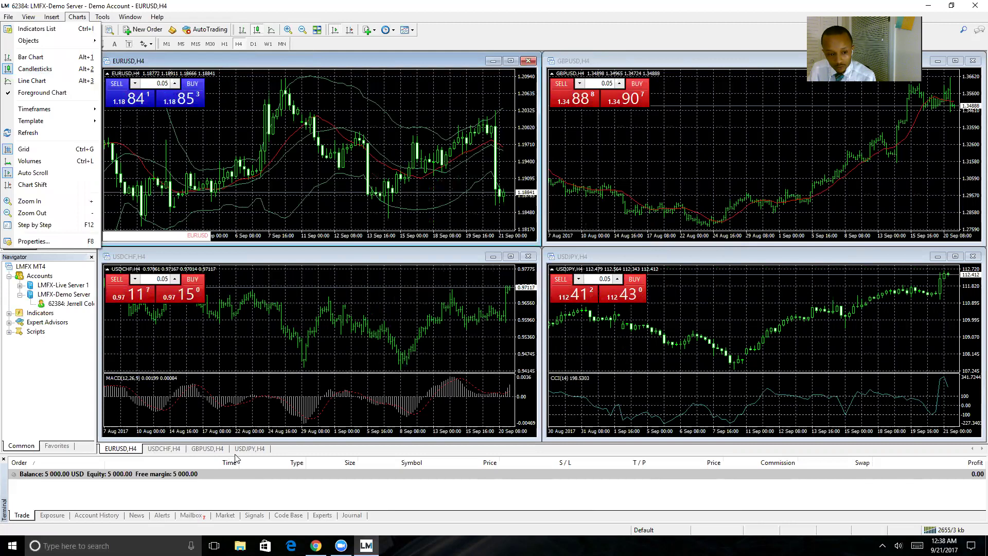
left_click(197, 355)
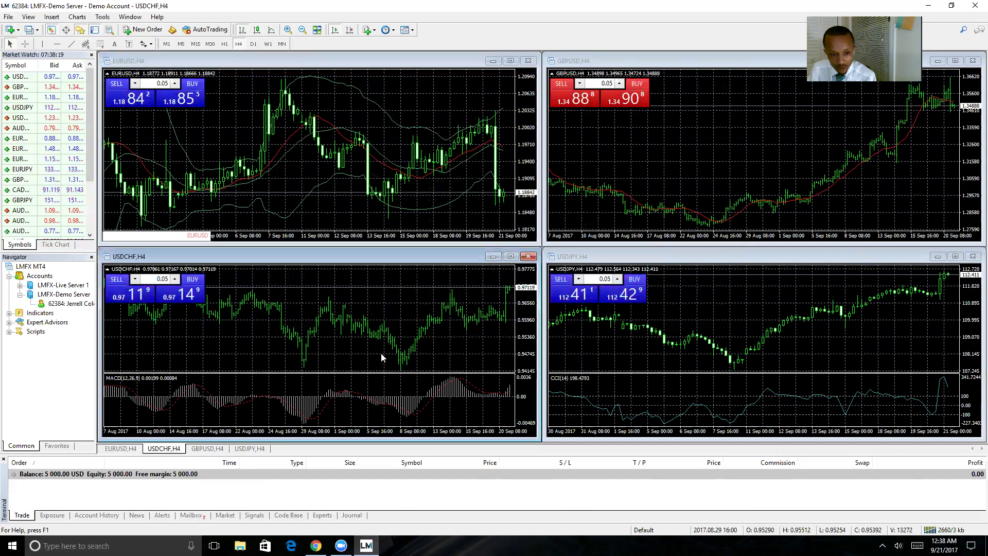
left_click(77, 18)
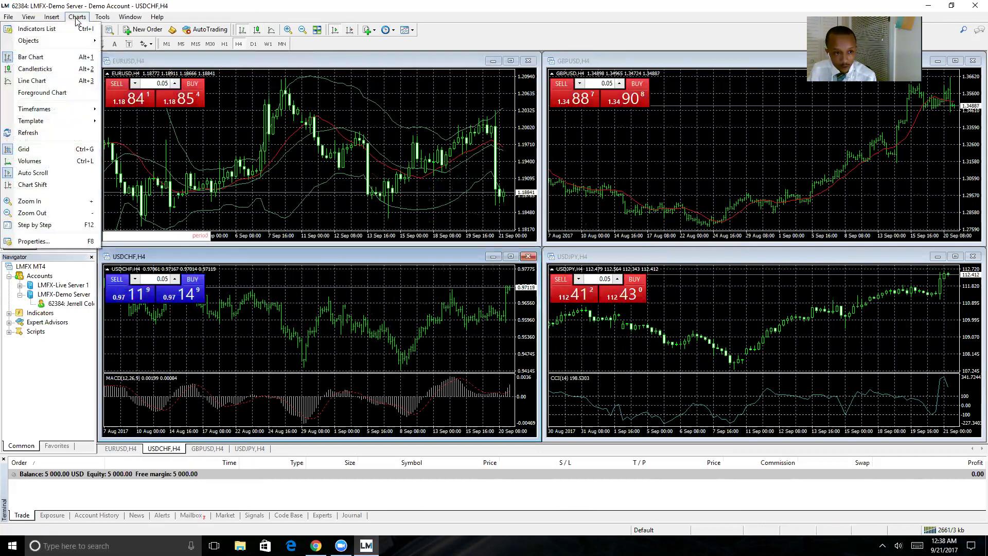
left_click(36, 70)
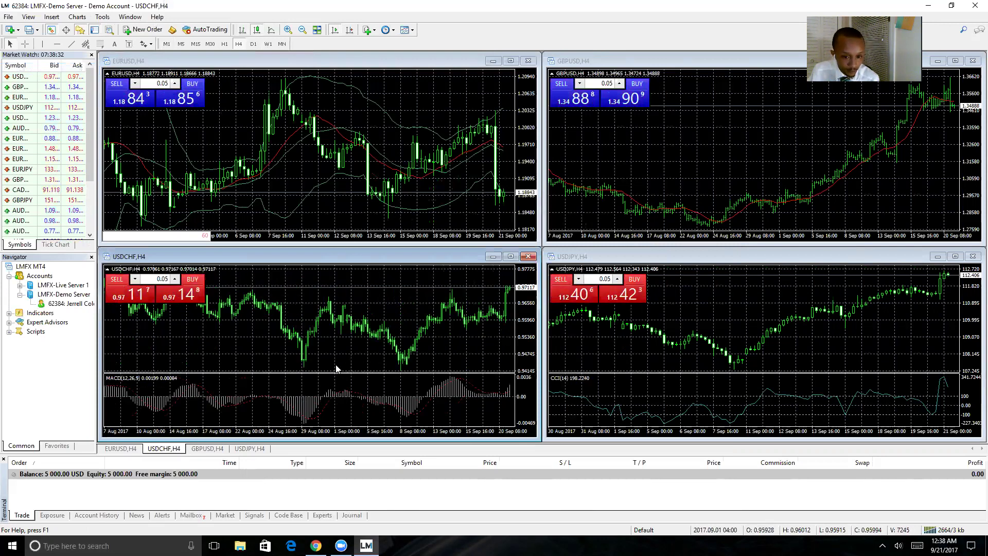
left_click(12, 18)
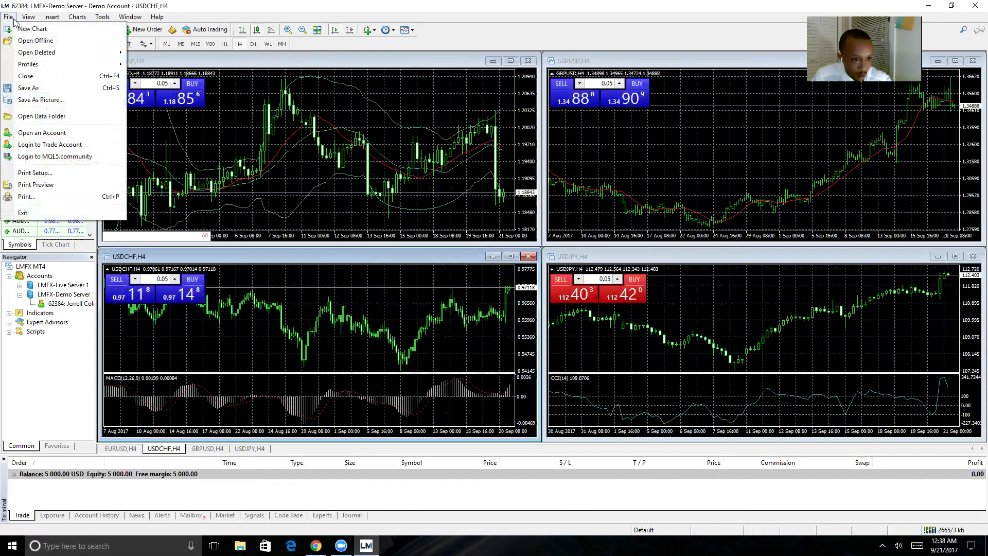
mouse_move(72, 17)
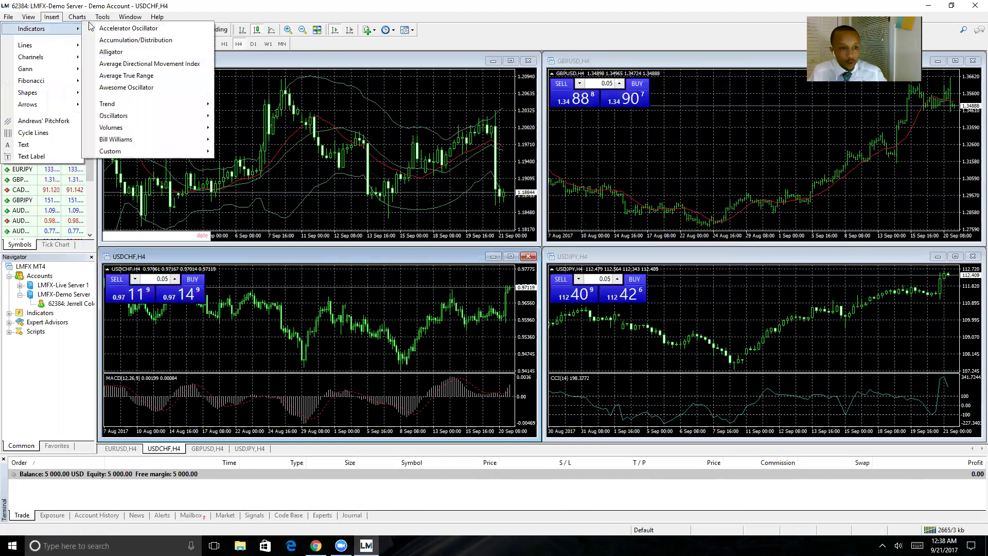
mouse_move(128, 19)
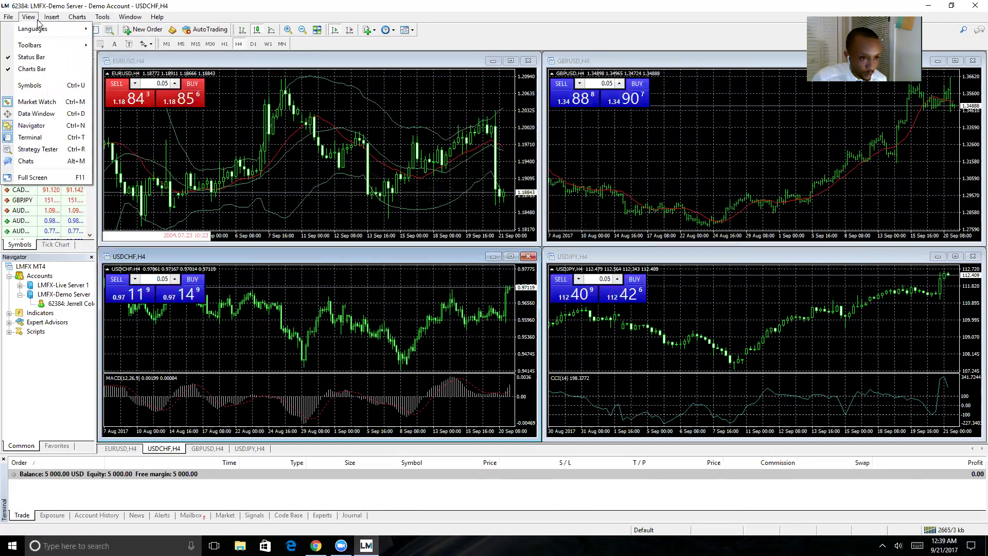
mouse_move(9, 16)
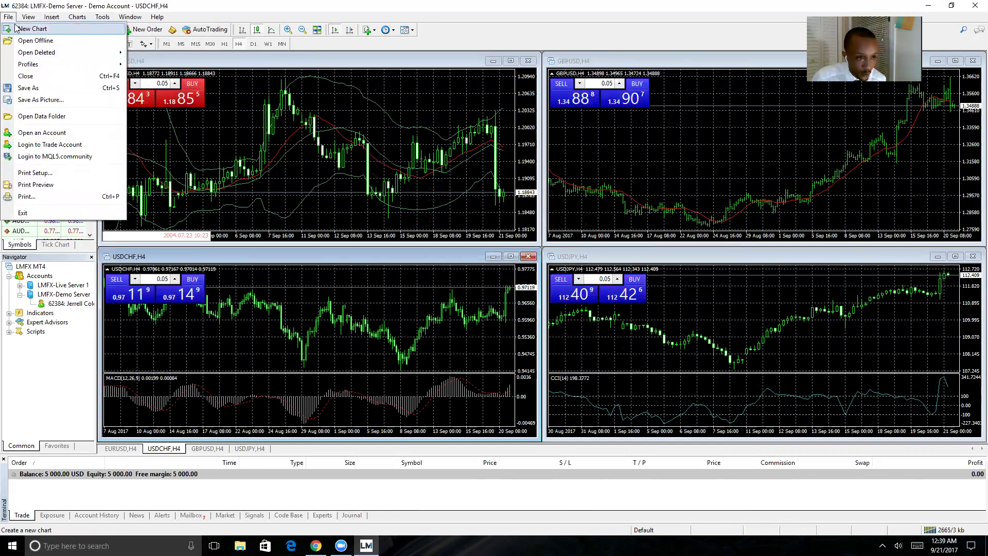
left_click(277, 9)
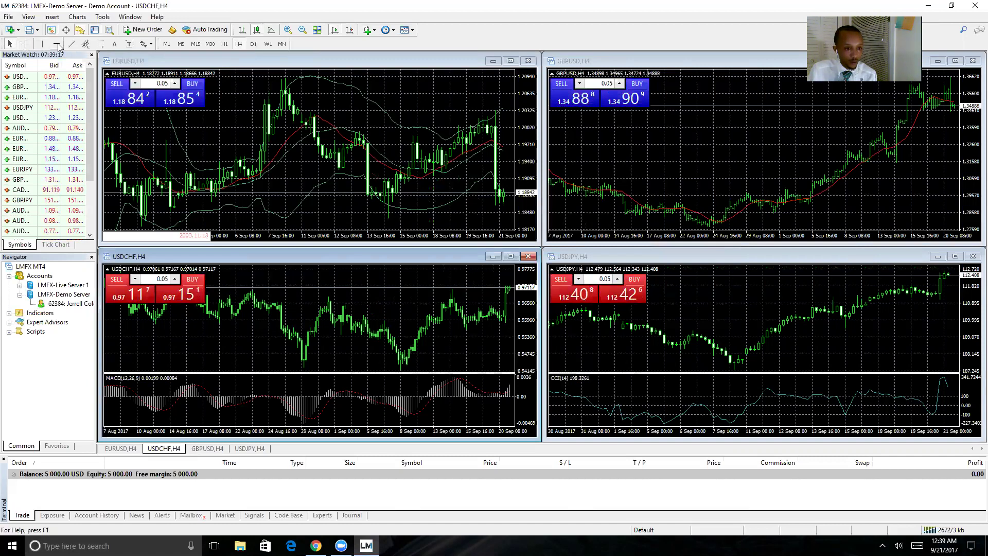
left_click(145, 32)
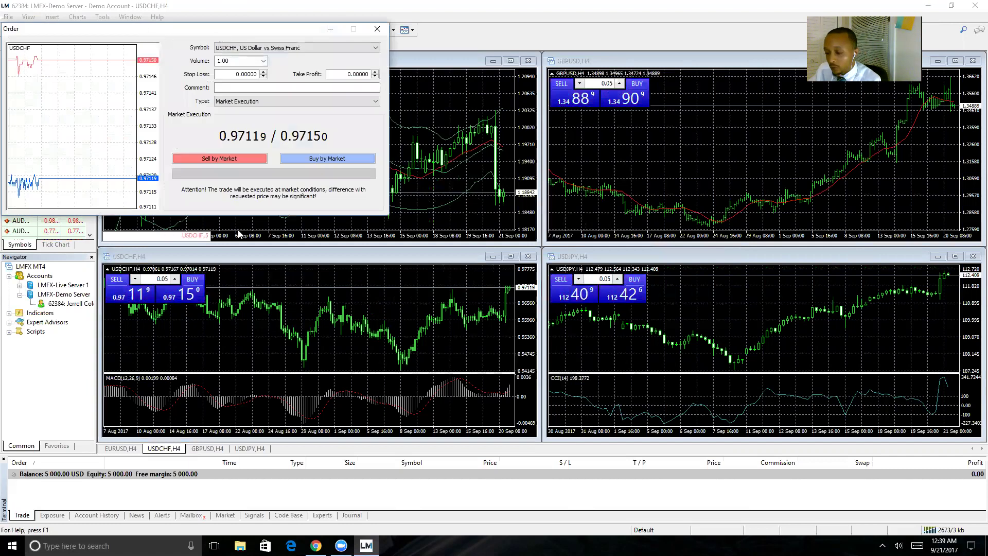
left_click(356, 49)
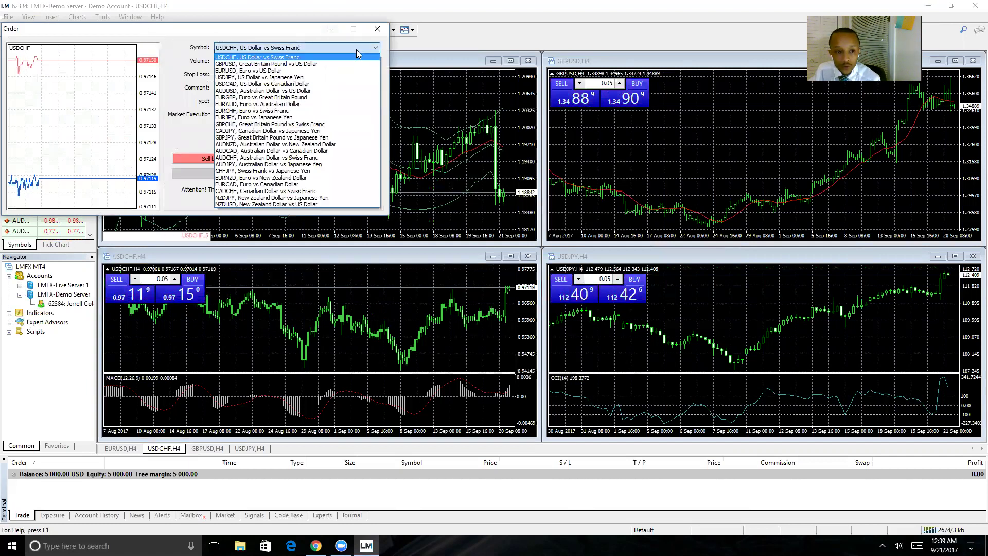
left_click(356, 49)
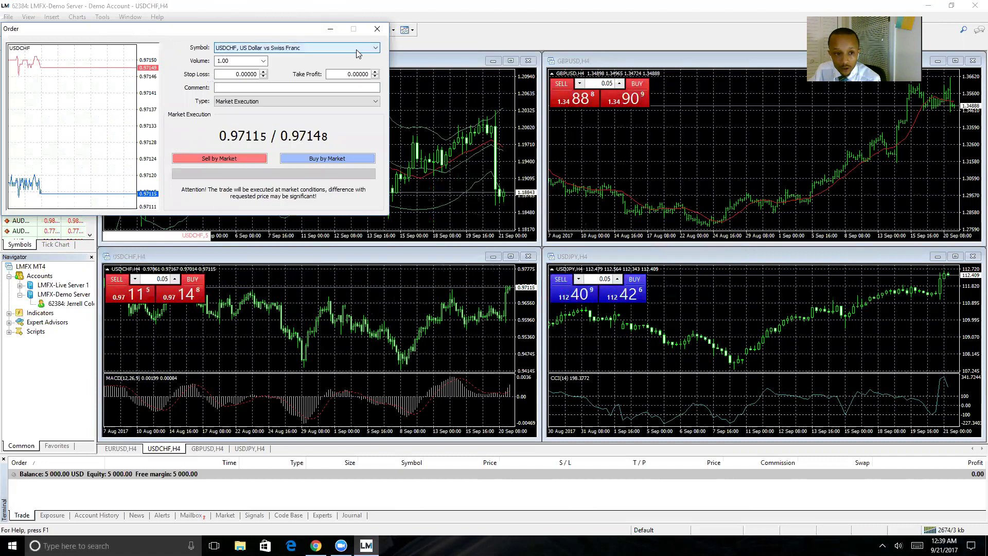
left_click(328, 102)
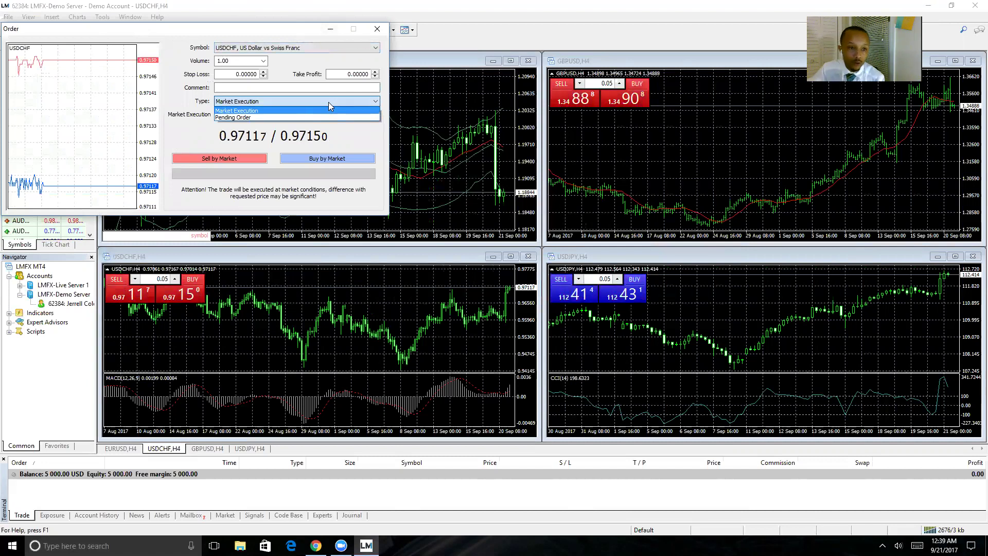
left_click(365, 101)
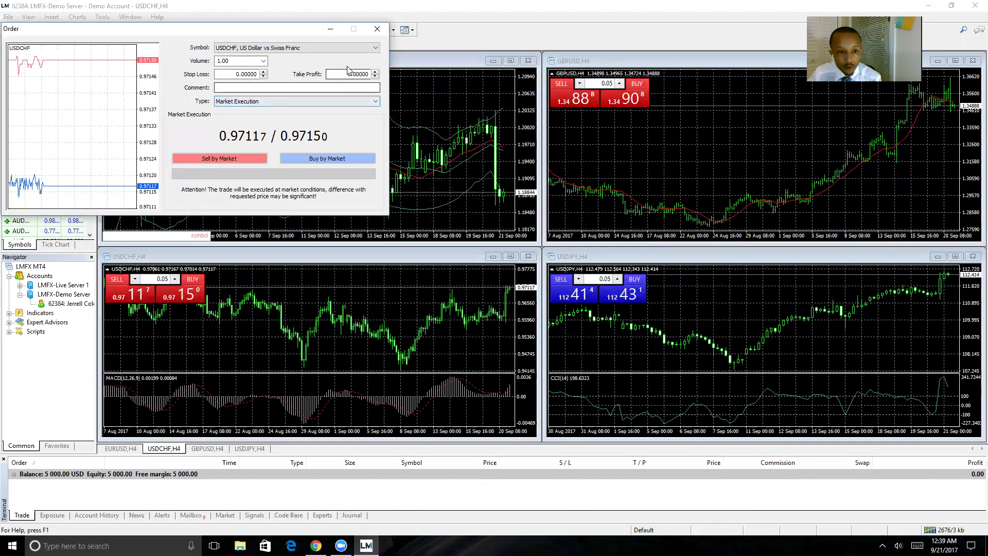
left_click(263, 61)
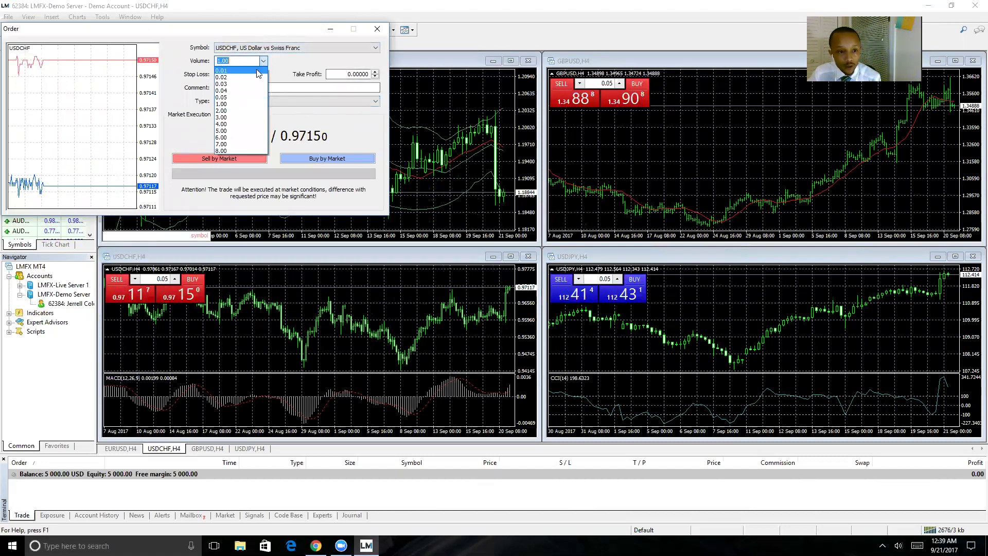
left_click(256, 72)
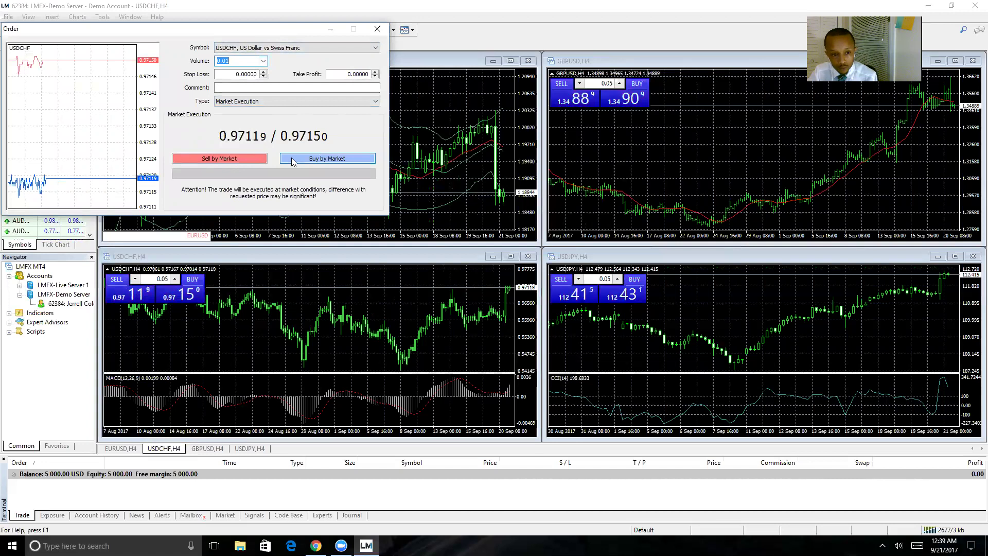
left_click(377, 30)
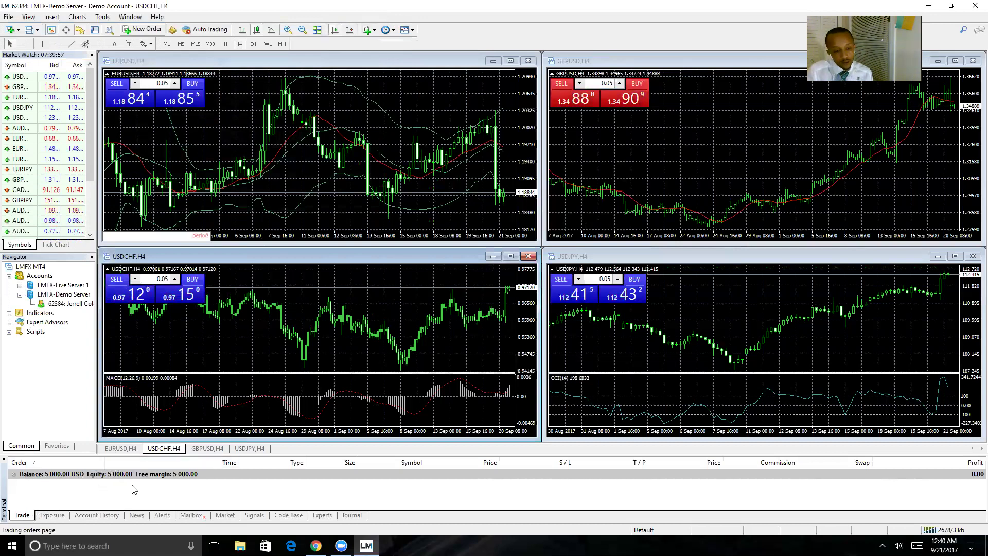
Tour the Account History, News and Alerts tabs, ending on the Mailbox's four messages.
left_click(90, 516)
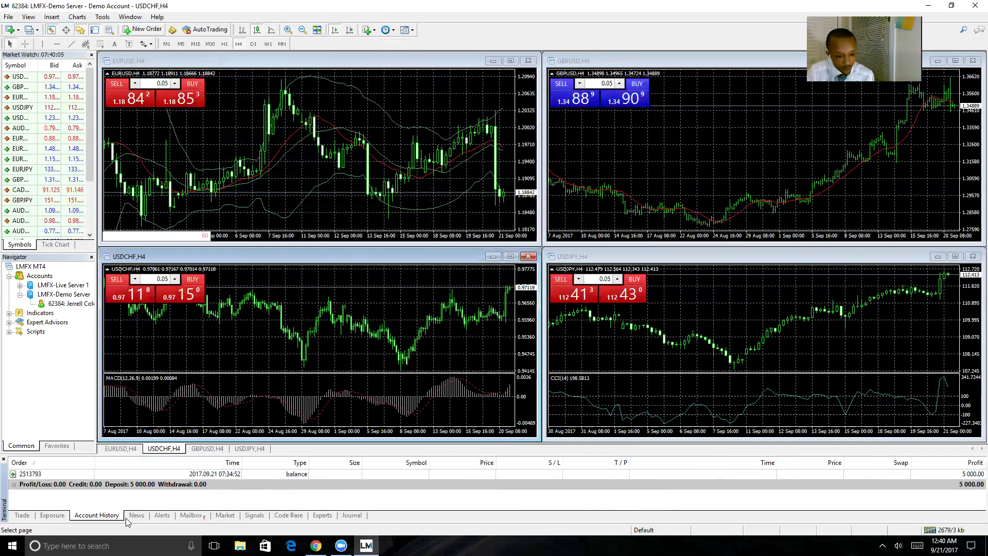
left_click(145, 516)
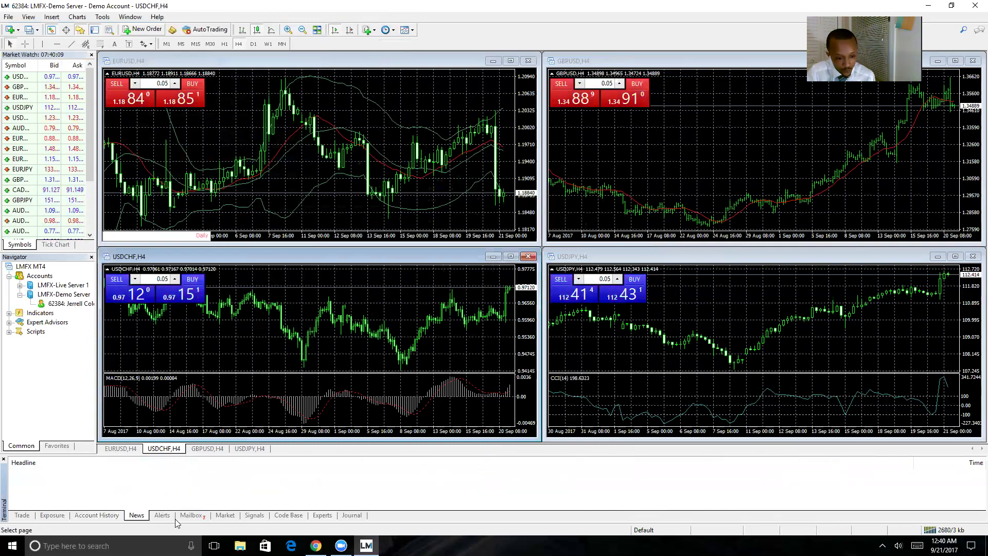
left_click(156, 516)
left_click(189, 516)
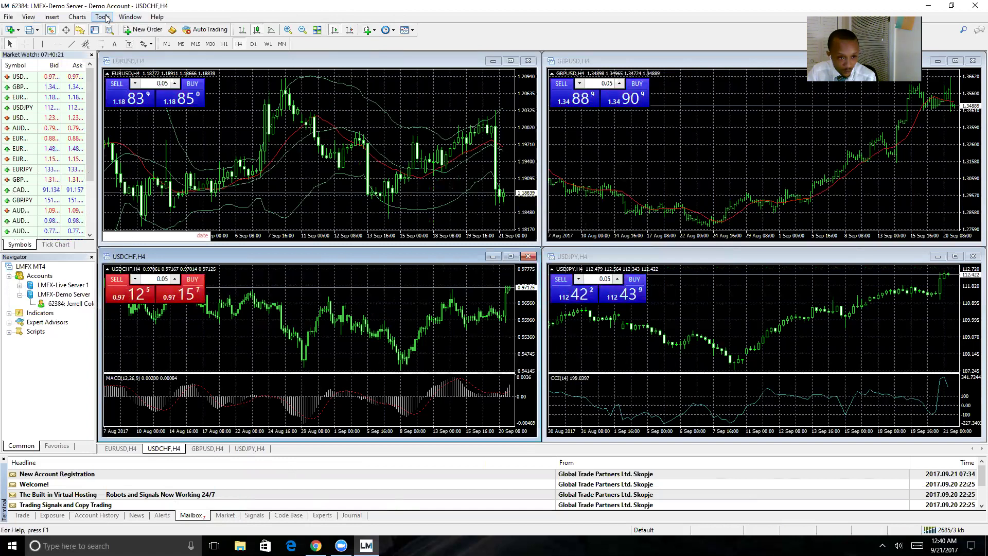
Browse the File and Window menus, then close them.
left_click(9, 16)
mouse_move(130, 17)
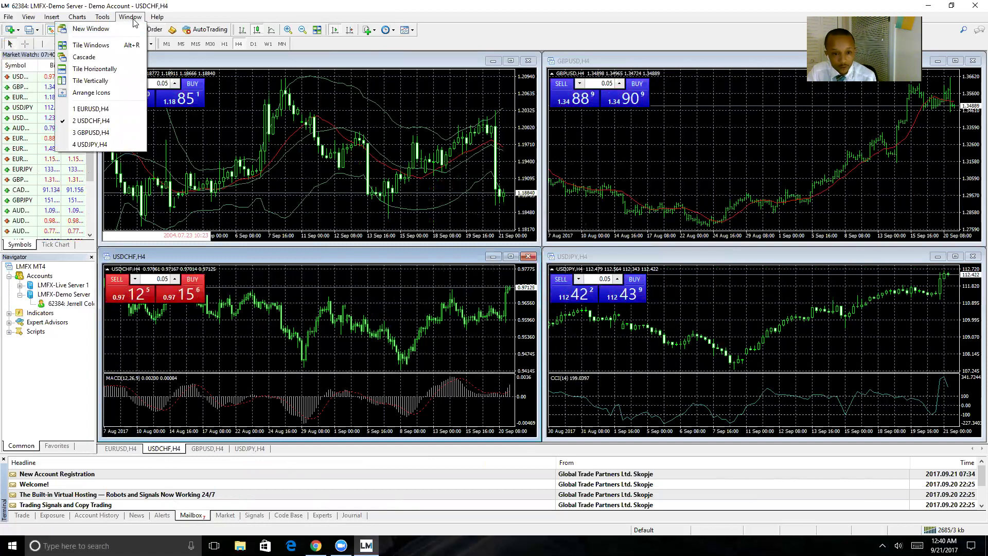
left_click(132, 19)
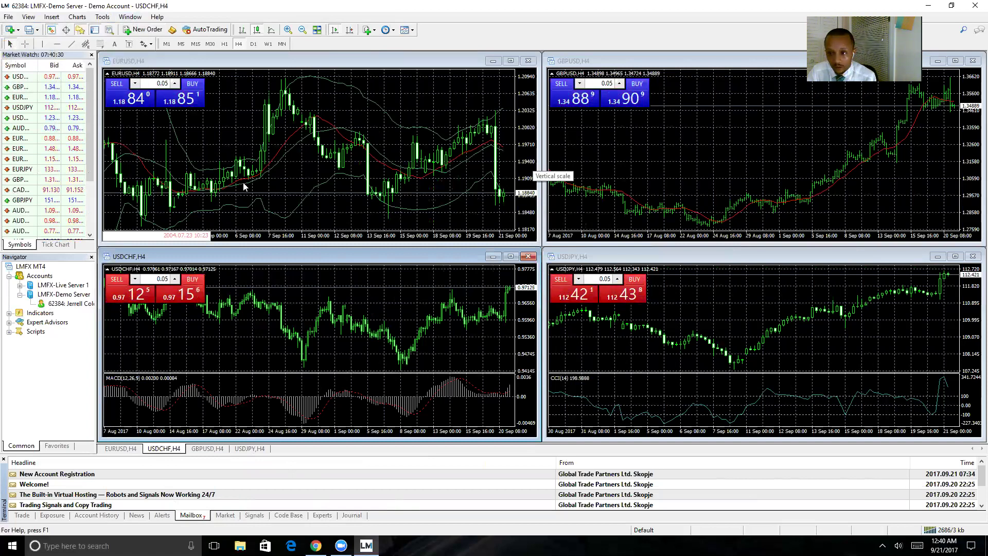